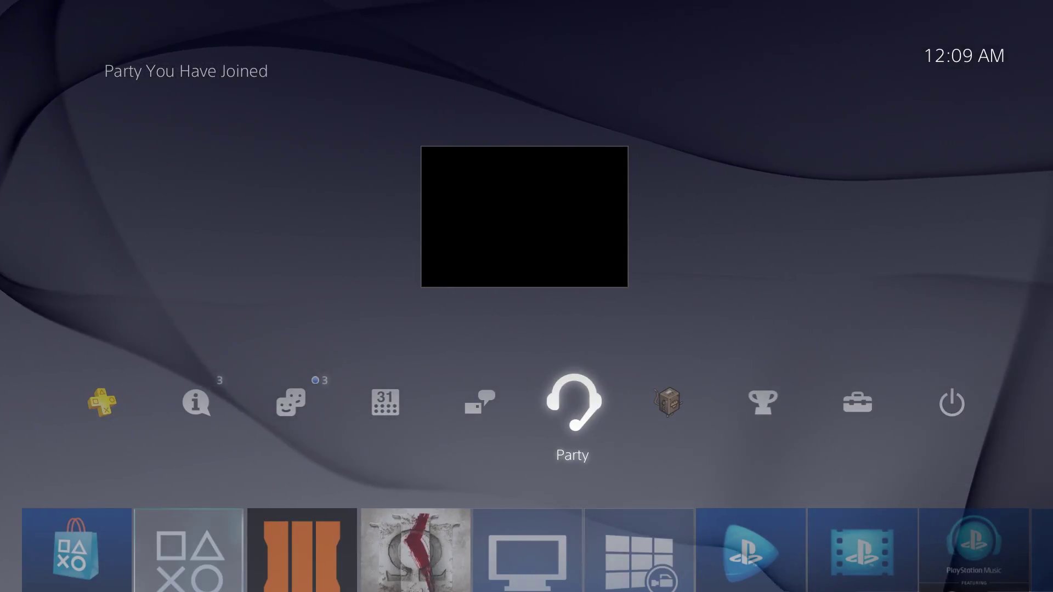
Move along the PS4 function bar from Party past Trophies to Settings.
{"action": "key", "text": "Right"}
{"action": "key", "text": "Right"}
{"action": "key", "text": "Right"}
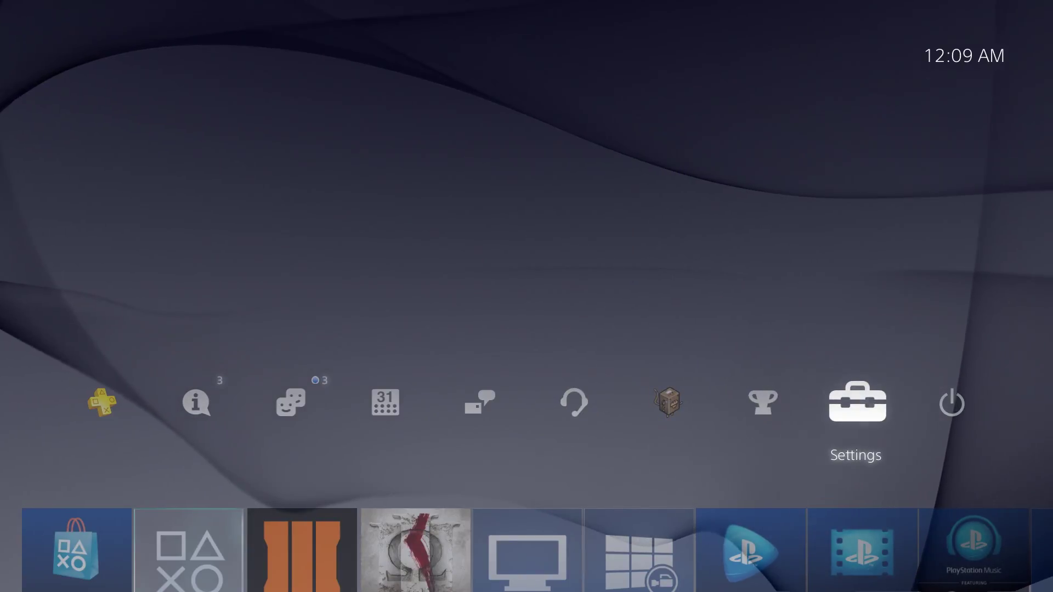
Open Settings > Network > View Connection Status, showing a LAN Cable connection with NAT Type 2.
{"action": "key", "text": "Return"}
{"action": "key", "text": "Down"}
{"action": "key", "text": "Return"}
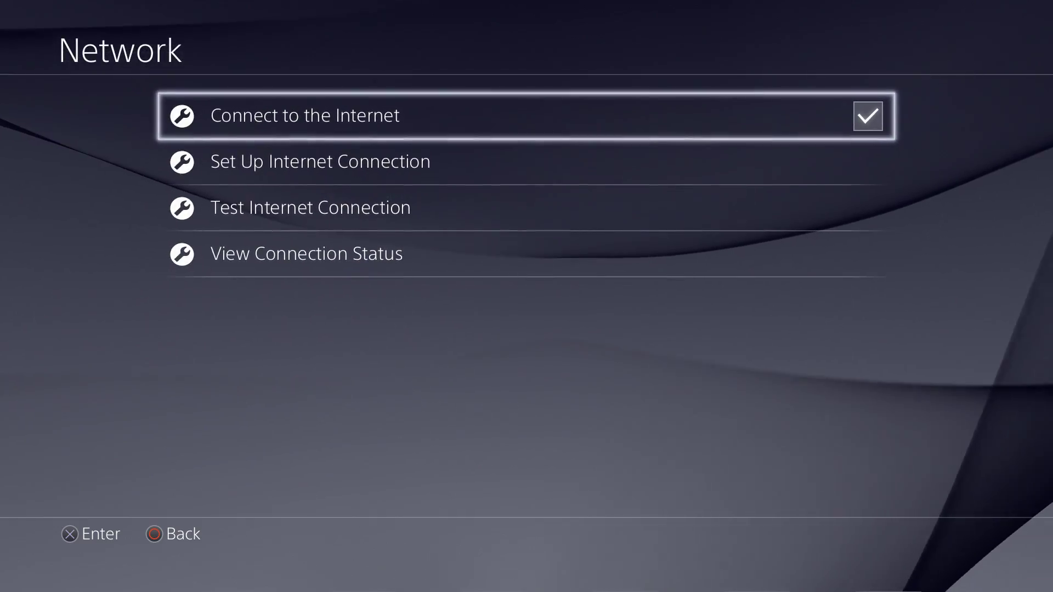
{"action": "key", "text": "Down"}
{"action": "key", "text": "Down"}
{"action": "key", "text": "Down"}
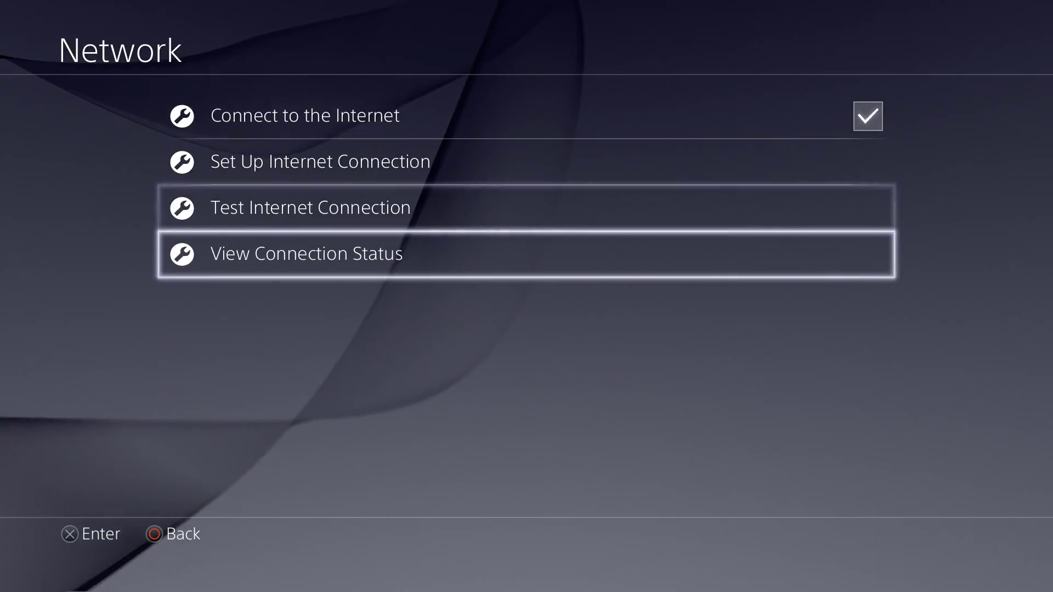
{"action": "key", "text": "Return"}
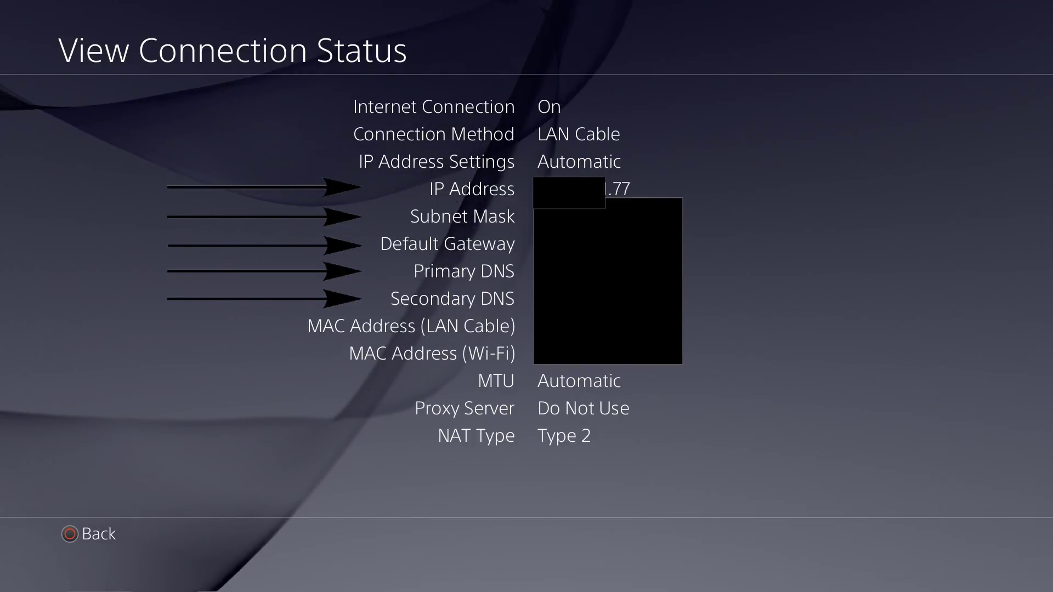
Start a new LAN Cable internet connection setup using Custom mode and Manual IP settings.
{"action": "key", "text": "Escape"}
{"action": "key", "text": "Up"}
{"action": "key", "text": "Up"}
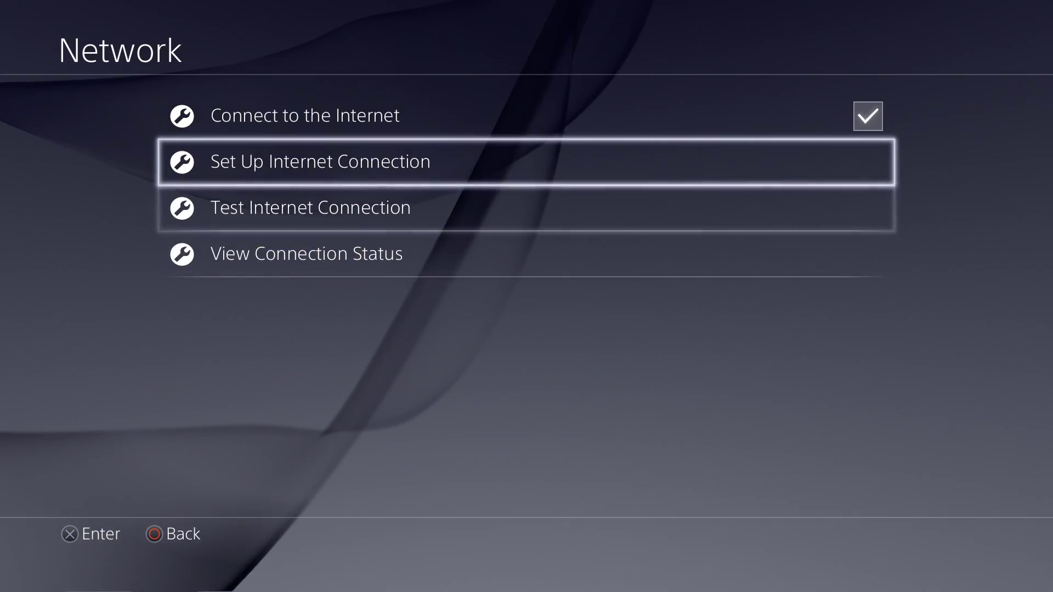
{"action": "key", "text": "Return"}
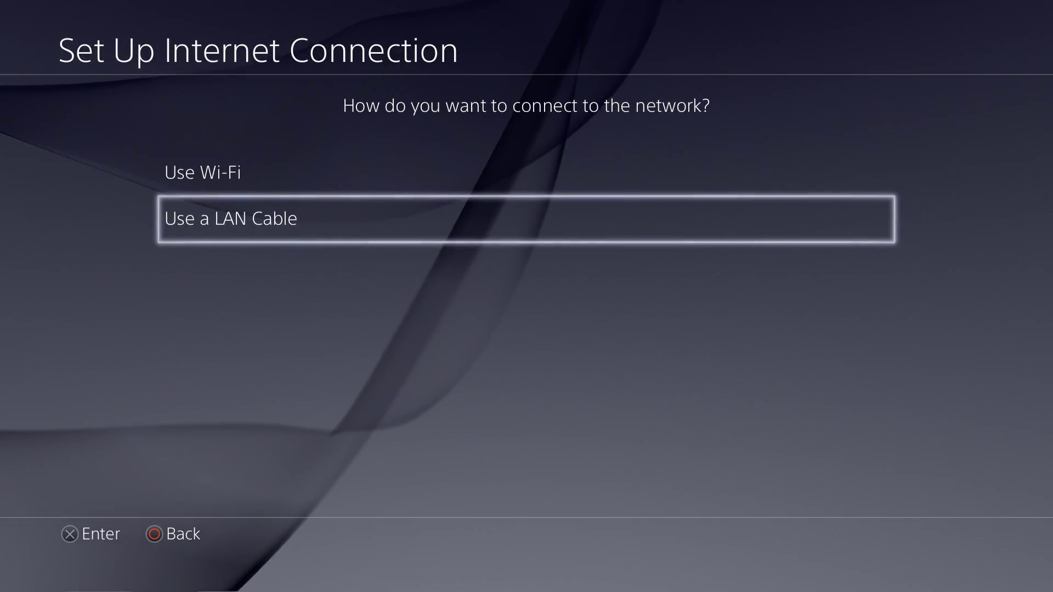
{"action": "key", "text": "Return"}
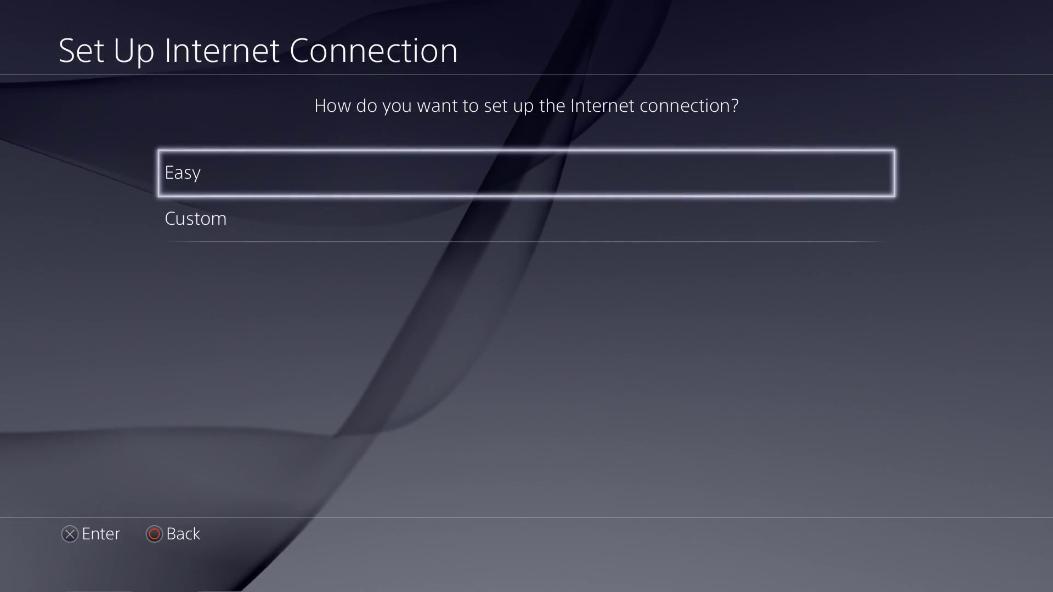
{"action": "key", "text": "Down"}
{"action": "key", "text": "Return"}
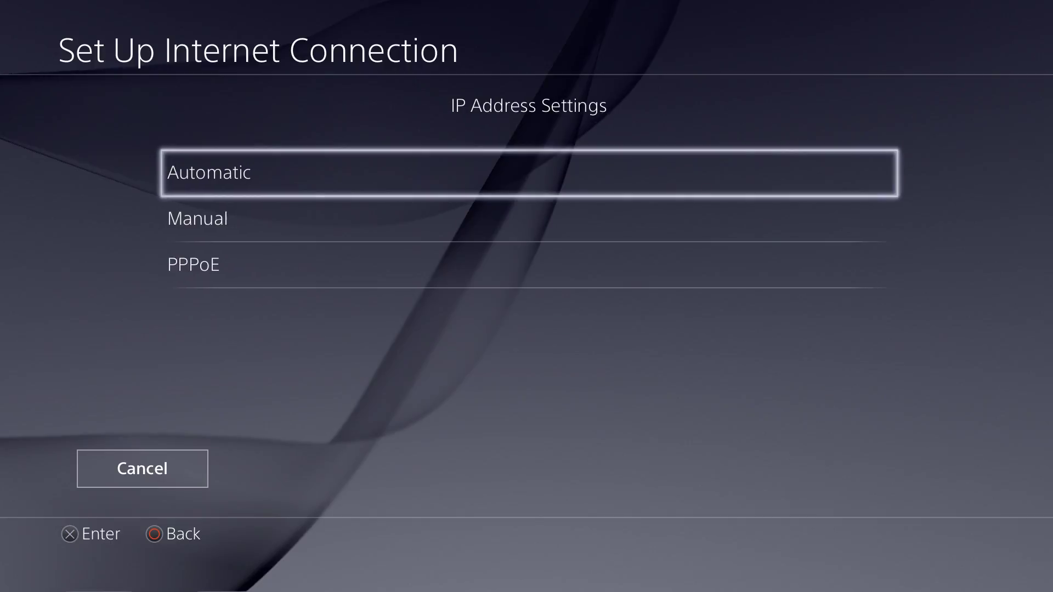
{"action": "key", "text": "Down"}
{"action": "key", "text": "Return"}
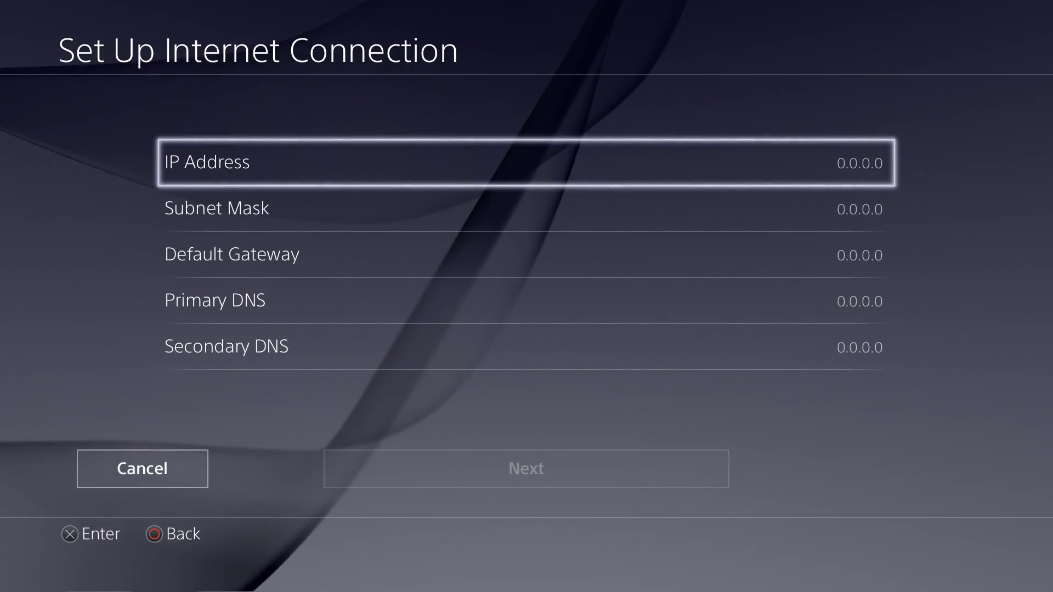
Enter the static IP addresses, keep MTU Automatic, use no proxy, and test the connection.
{"action": "key", "text": "Return"}
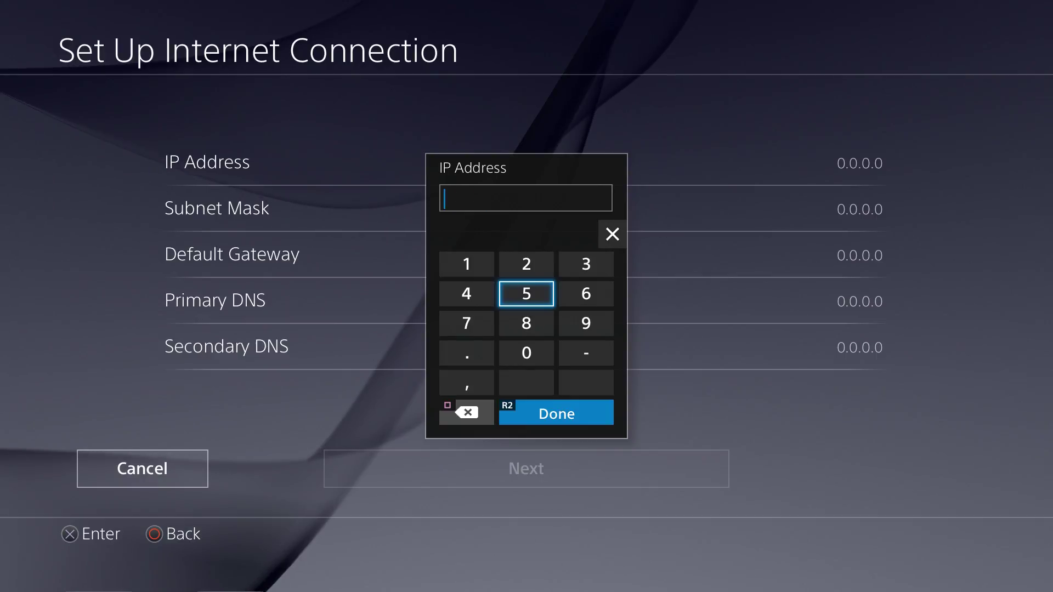
{"action": "key", "text": "Up"}
{"action": "key", "text": "Left"}
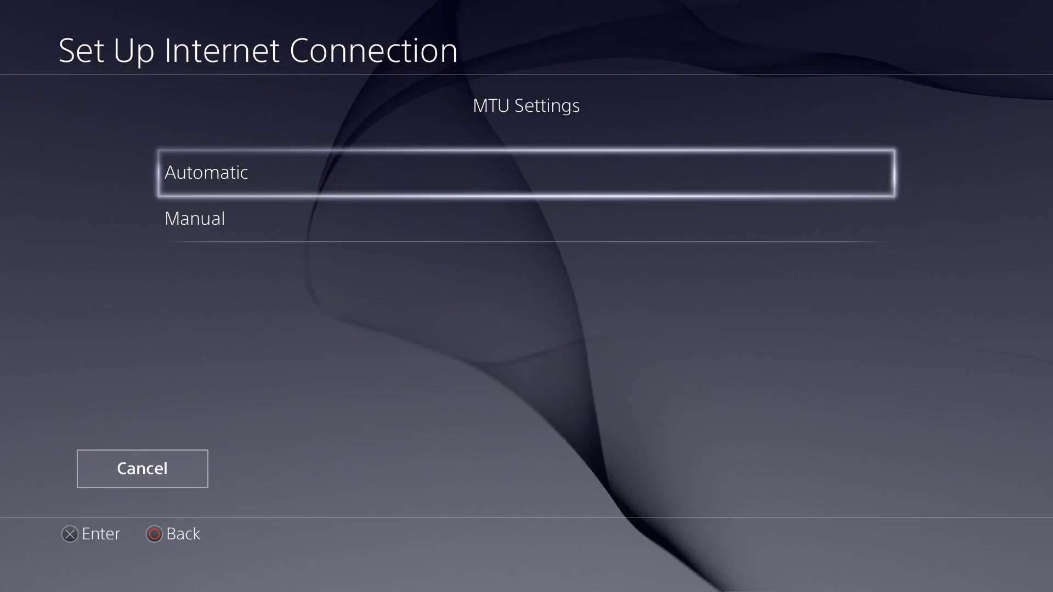
{"action": "key", "text": "Return"}
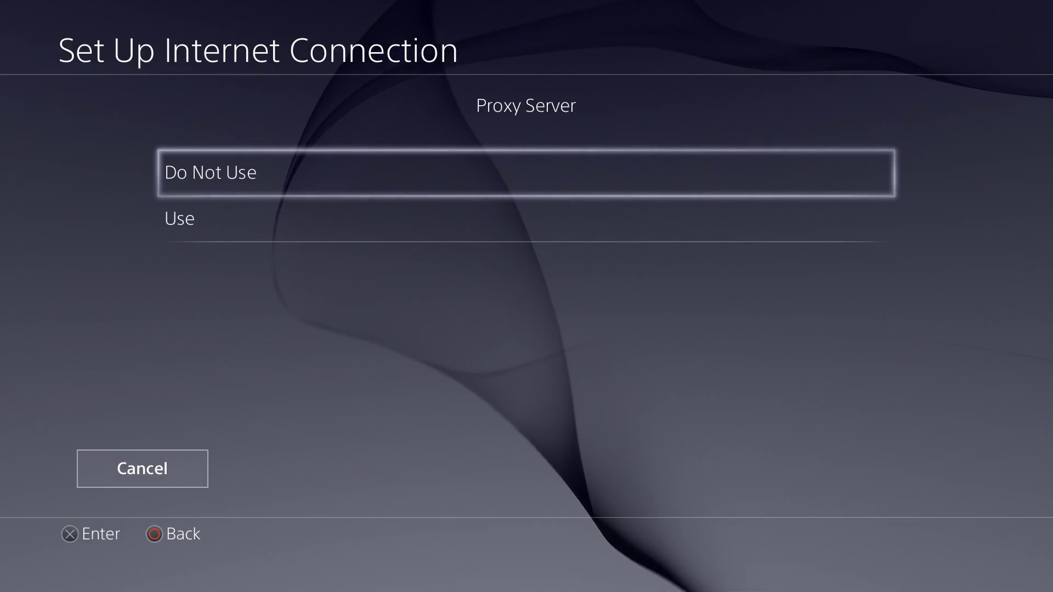
{"action": "key", "text": "Return"}
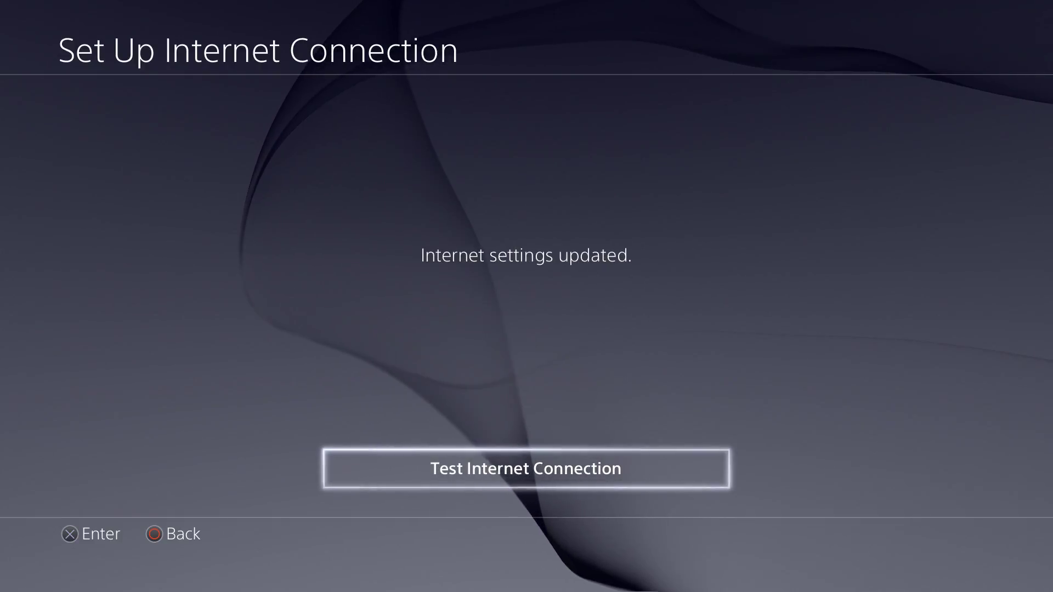
{"action": "key", "text": "Return"}
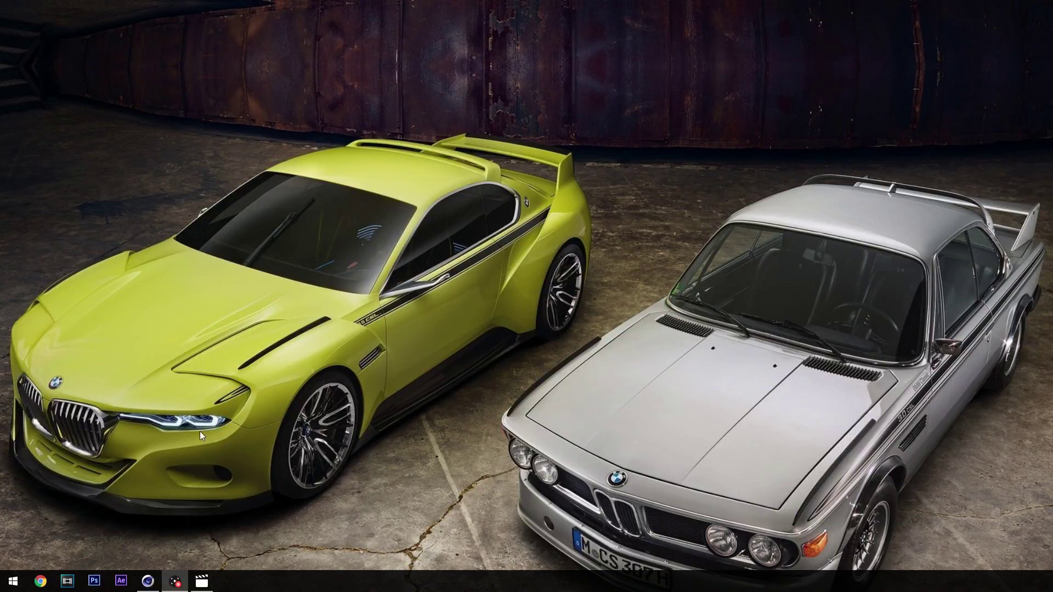
Launch File Explorer from the Start menu and open the Network folder via This PC.
{"action": "left_click", "coordinate": [12, 580]}
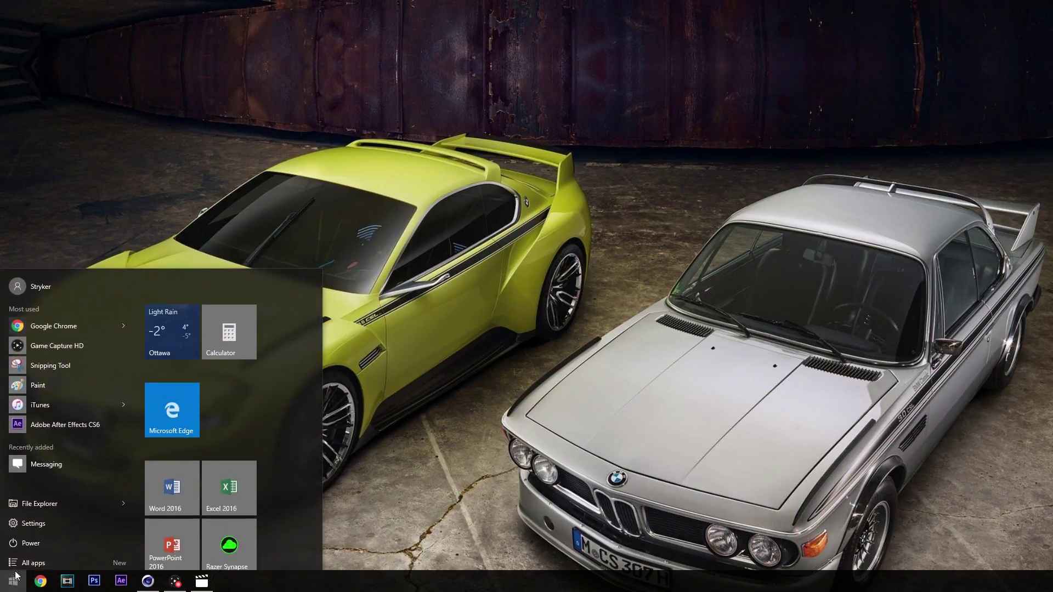
{"action": "left_click", "coordinate": [38, 505]}
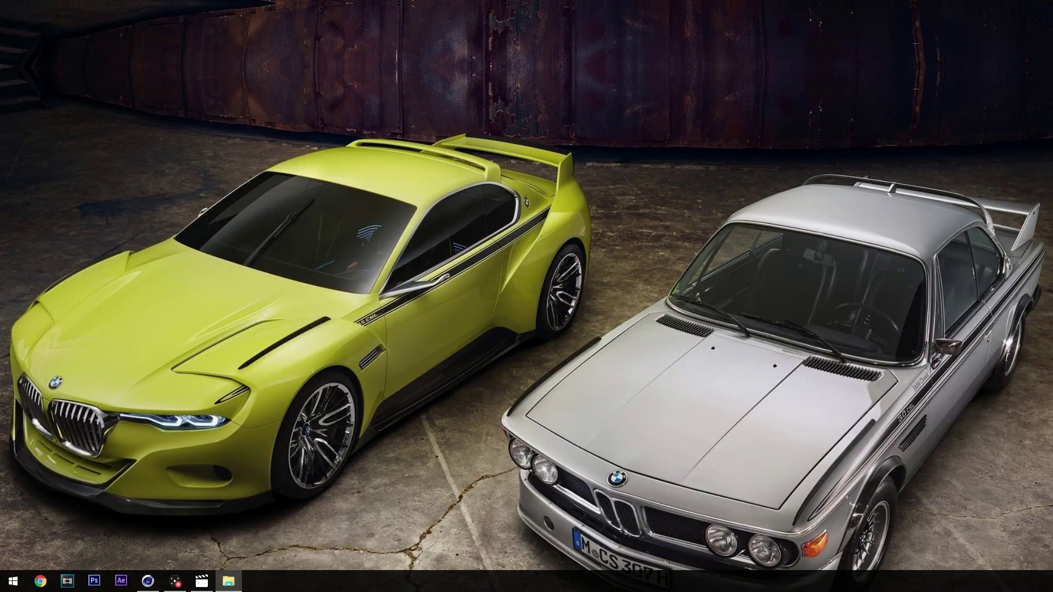
{"action": "left_click_drag", "start_coordinate": [11, 137], "coordinate": [474, 101]}
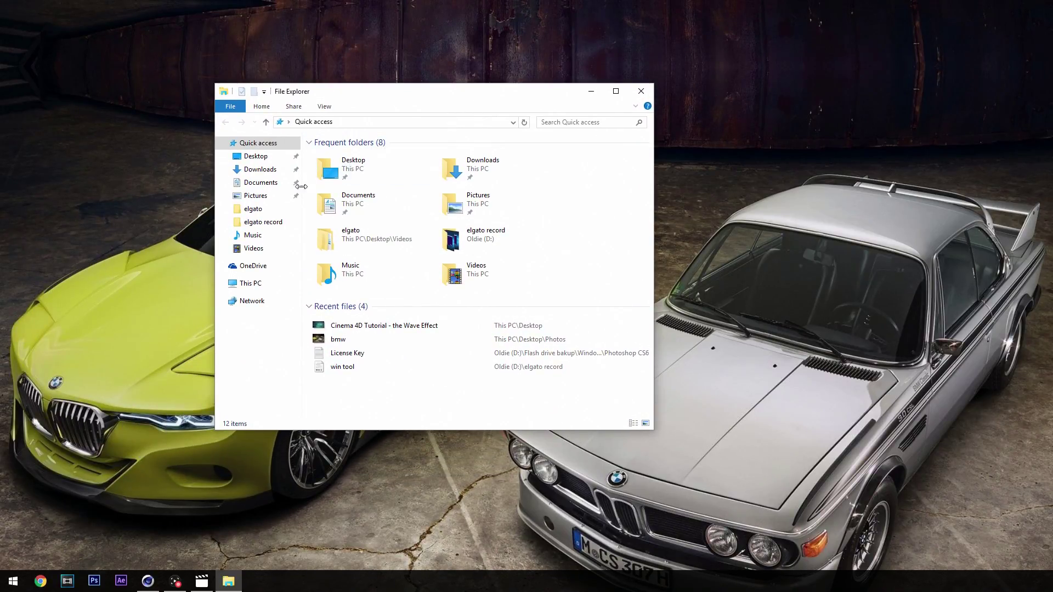
{"action": "left_click", "coordinate": [257, 284]}
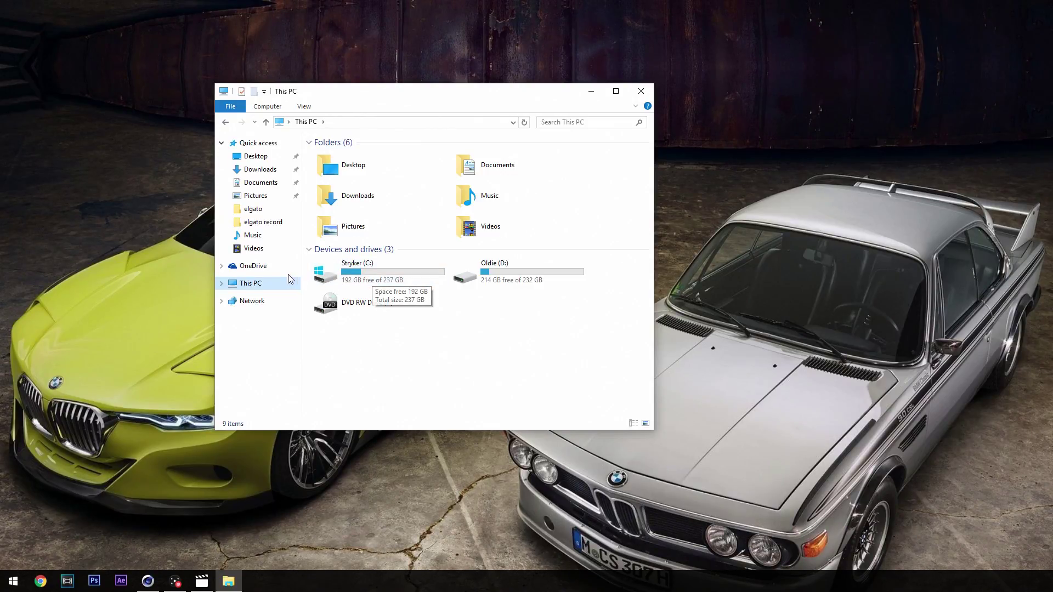
{"action": "left_click", "coordinate": [259, 303]}
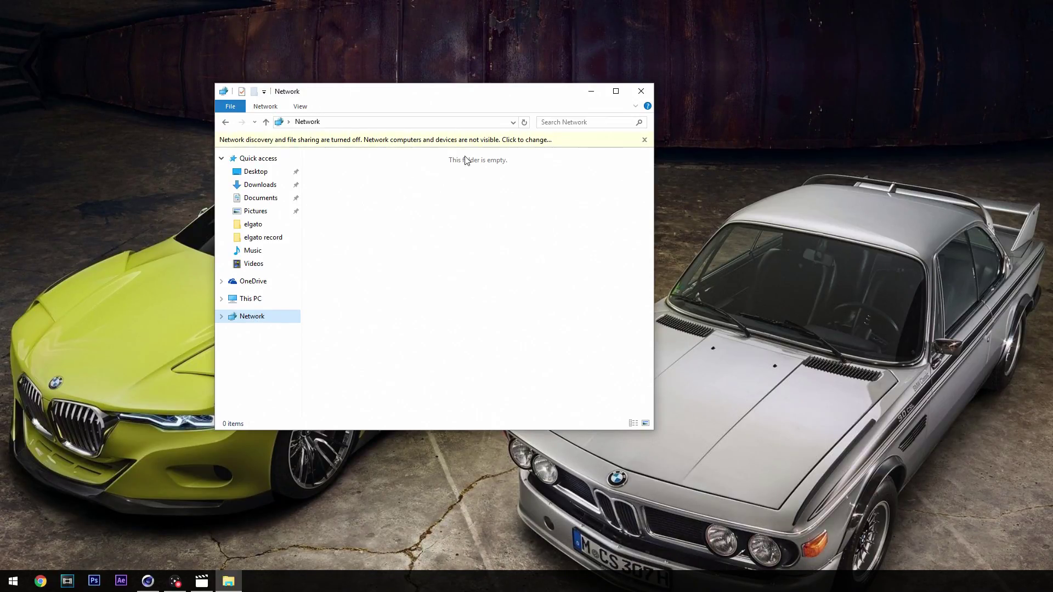
Turn on network discovery as a private network, then open the Actiontec V1000H GUI router.
{"action": "left_click", "coordinate": [531, 140]}
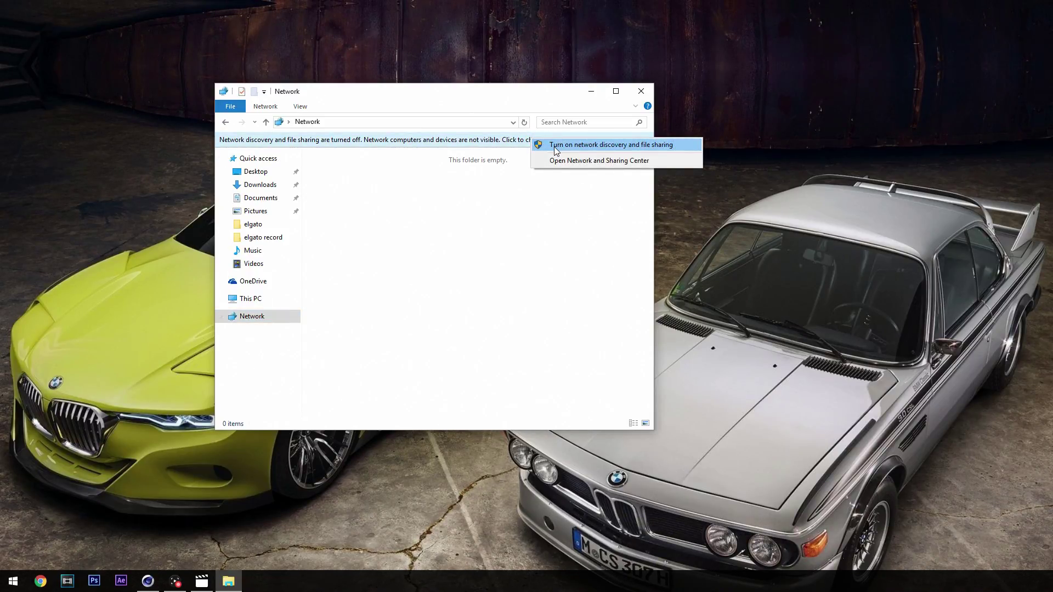
{"action": "left_click", "coordinate": [556, 147]}
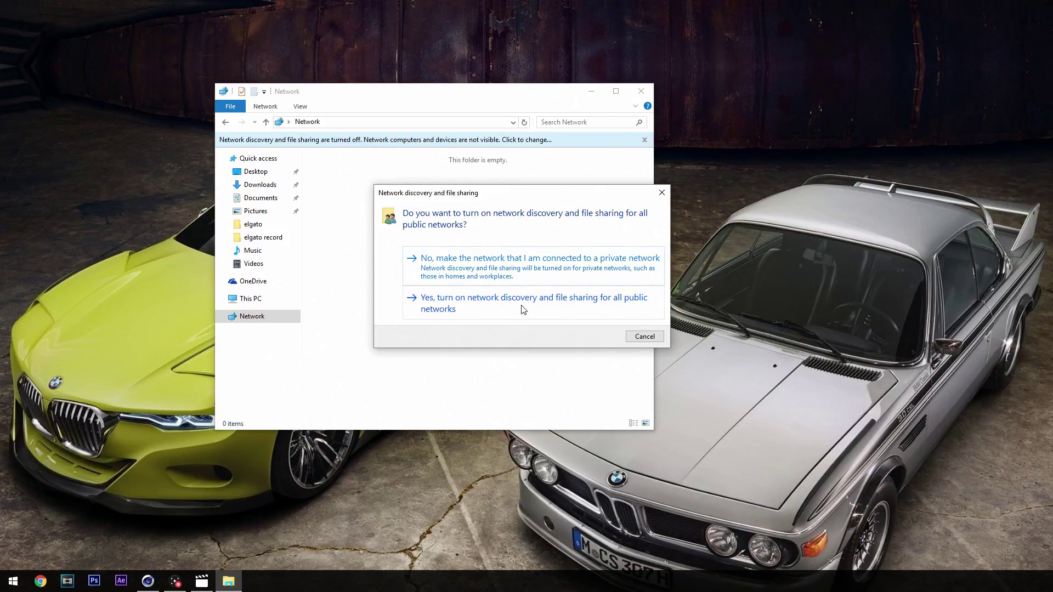
{"action": "left_click", "coordinate": [538, 277]}
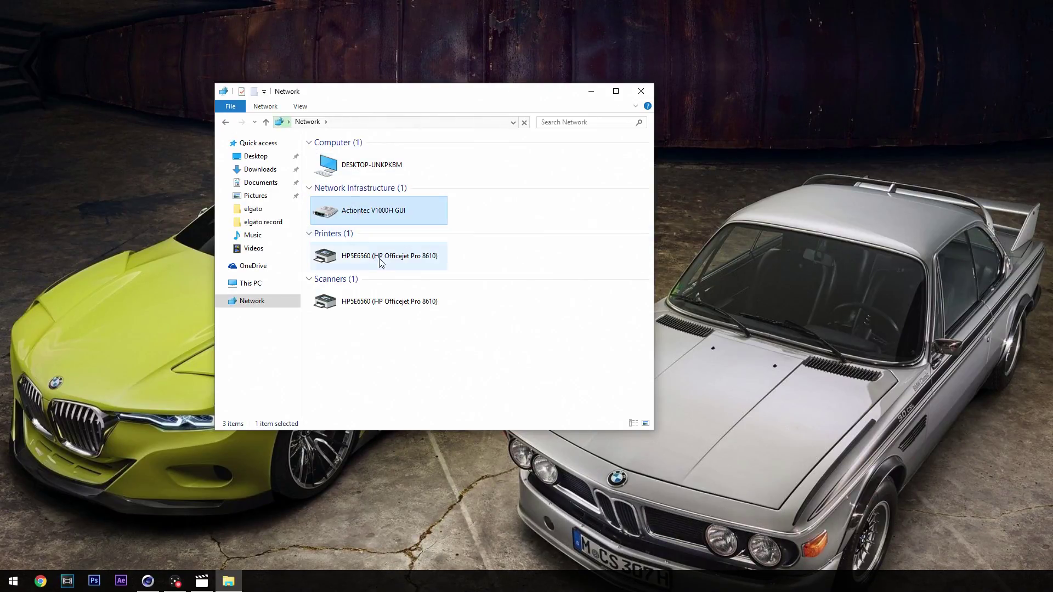
{"action": "left_click", "coordinate": [366, 217]}
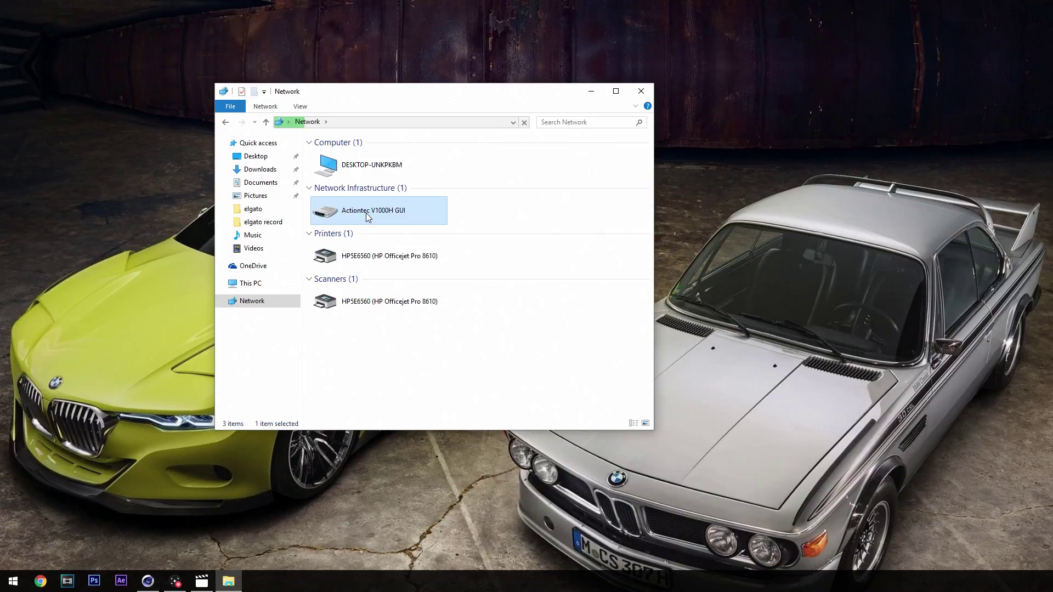
{"action": "double_click", "coordinate": [367, 214]}
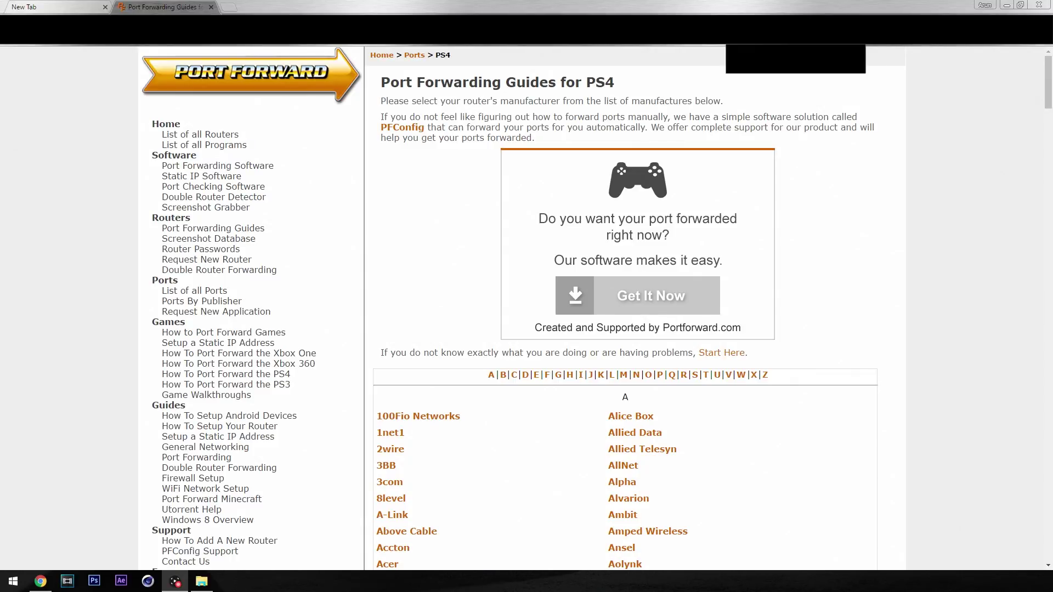
Open PortForward.com's PS4 port forwarding guide for the Telus V1000H router.
{"action": "scroll", "coordinate": [437, 444], "scroll_direction": "down", "scroll_amount": 20}
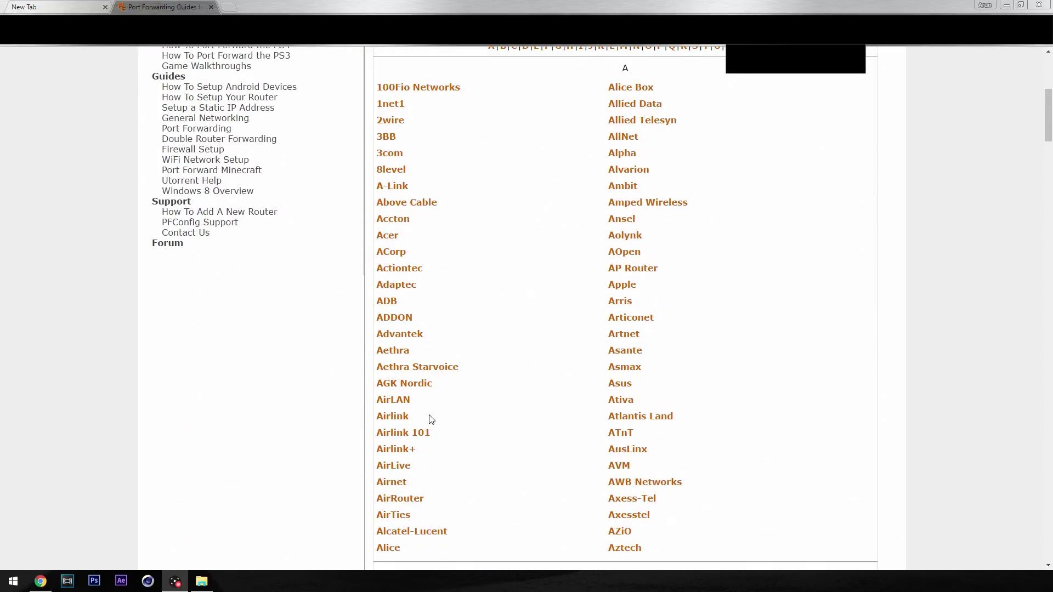
{"action": "scroll", "coordinate": [433, 270], "scroll_direction": "up", "scroll_amount": 6}
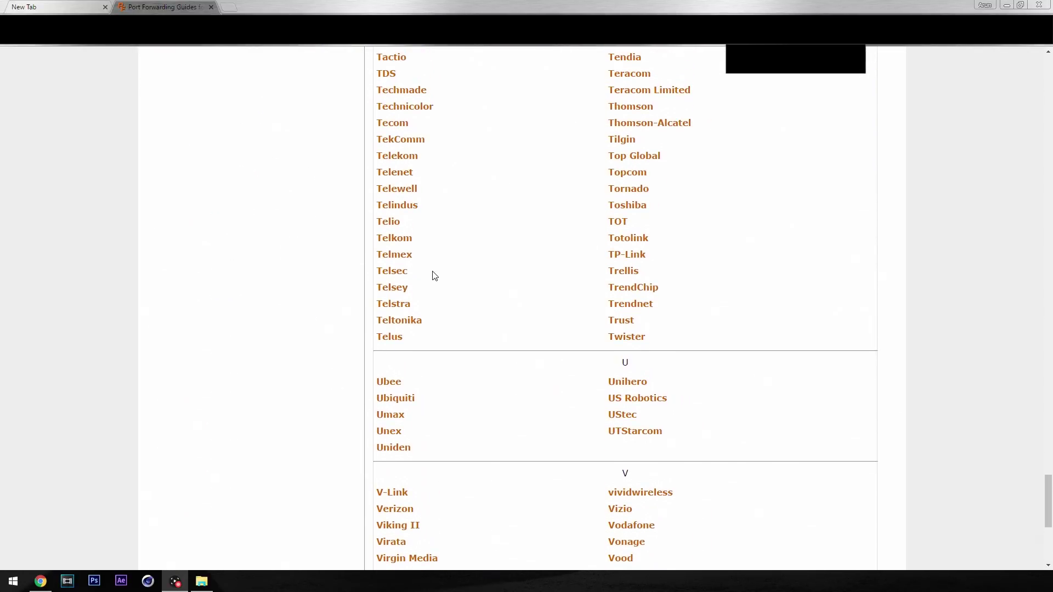
{"action": "left_click", "coordinate": [392, 337]}
{"action": "left_click", "coordinate": [438, 418]}
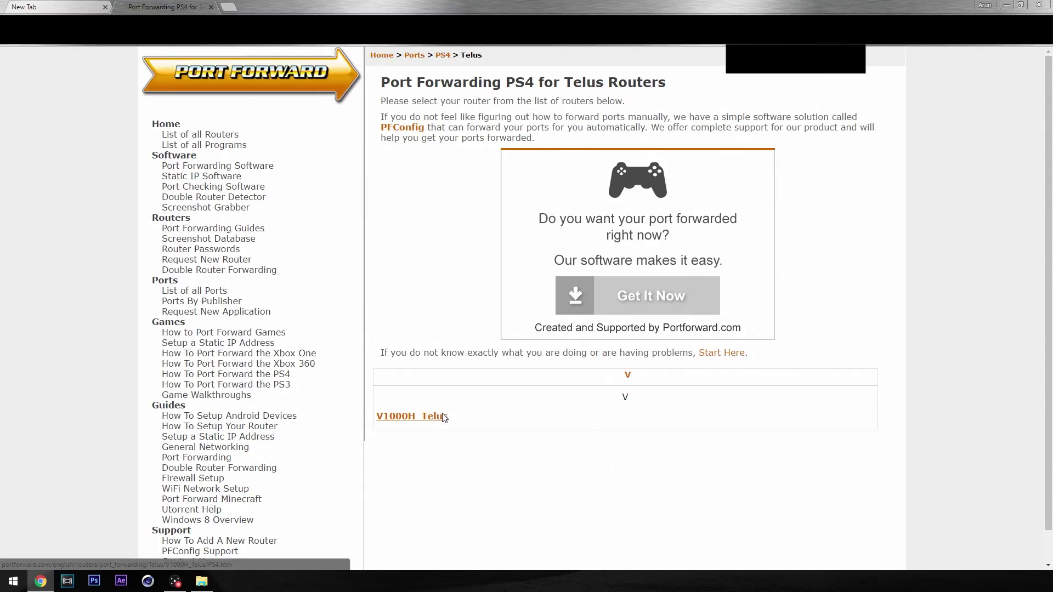
Review the guide's ports to forward: 80, 443, 1935, 3478-3480 and 3478-3479.
{"action": "scroll", "coordinate": [631, 318], "scroll_direction": "down", "scroll_amount": 4}
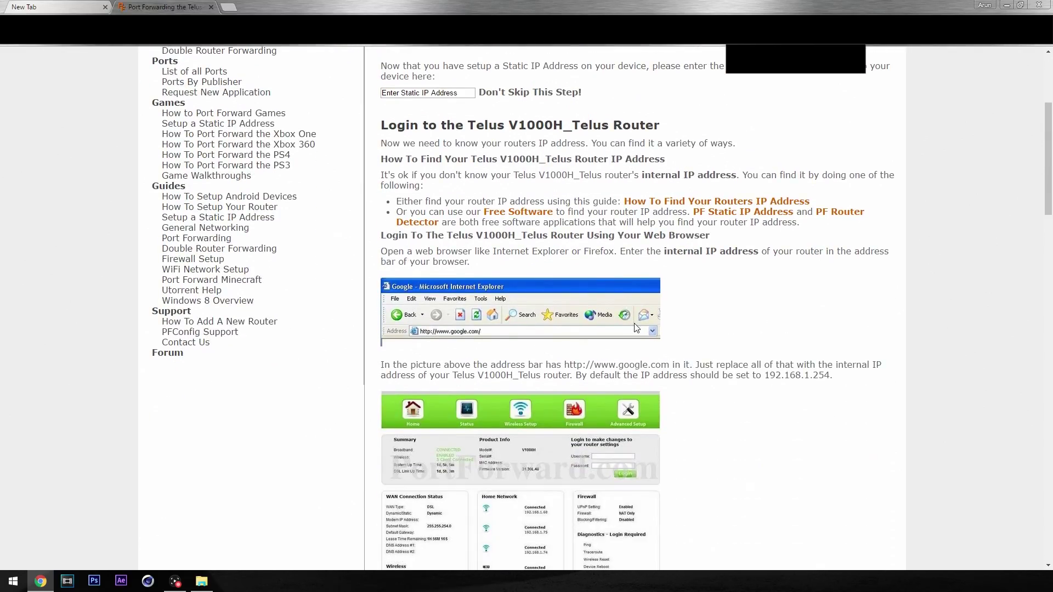
{"action": "scroll", "coordinate": [697, 328], "scroll_direction": "down", "scroll_amount": 9}
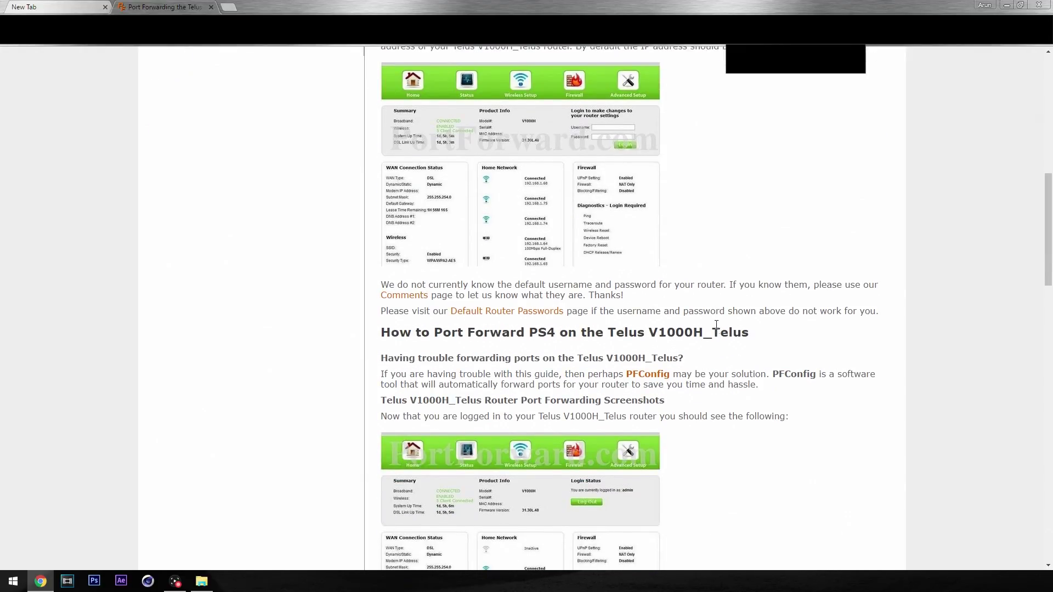
{"action": "scroll", "coordinate": [734, 242], "scroll_direction": "down", "scroll_amount": 11}
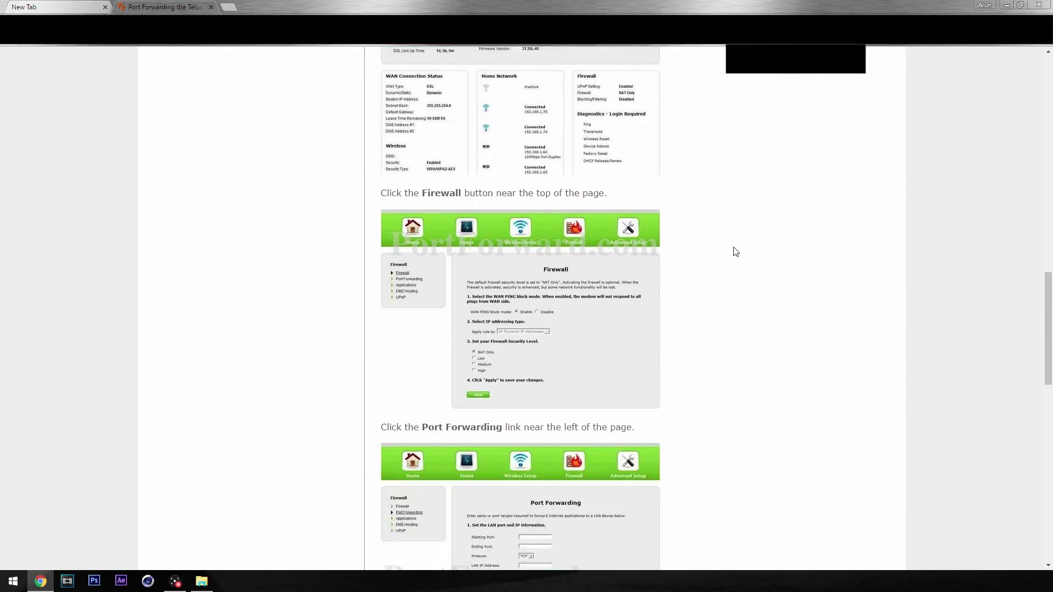
{"action": "scroll", "coordinate": [717, 264], "scroll_direction": "down", "scroll_amount": 6}
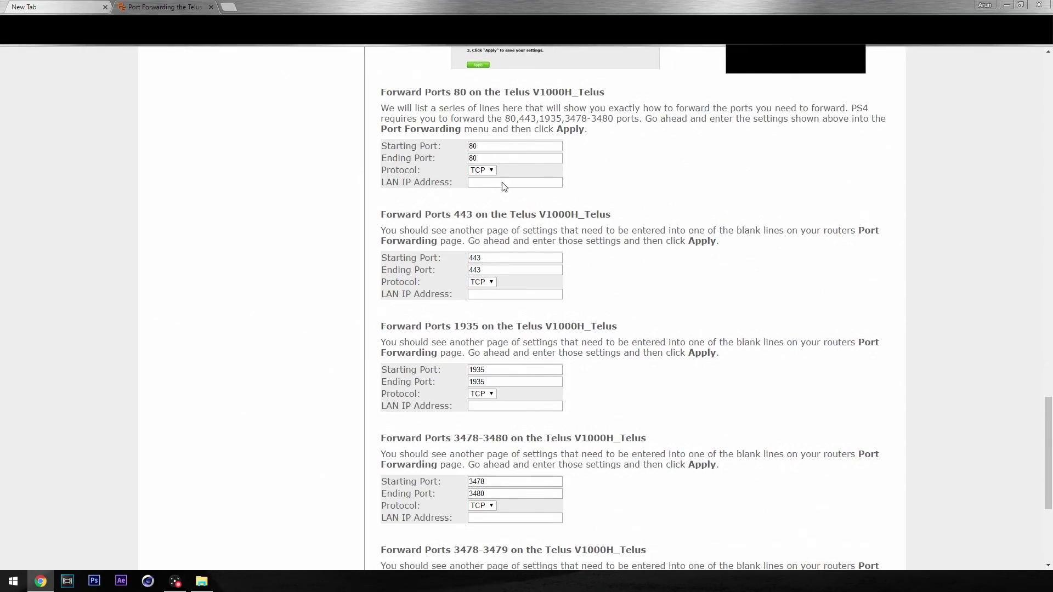
{"action": "scroll", "coordinate": [491, 341], "scroll_direction": "down", "scroll_amount": 4}
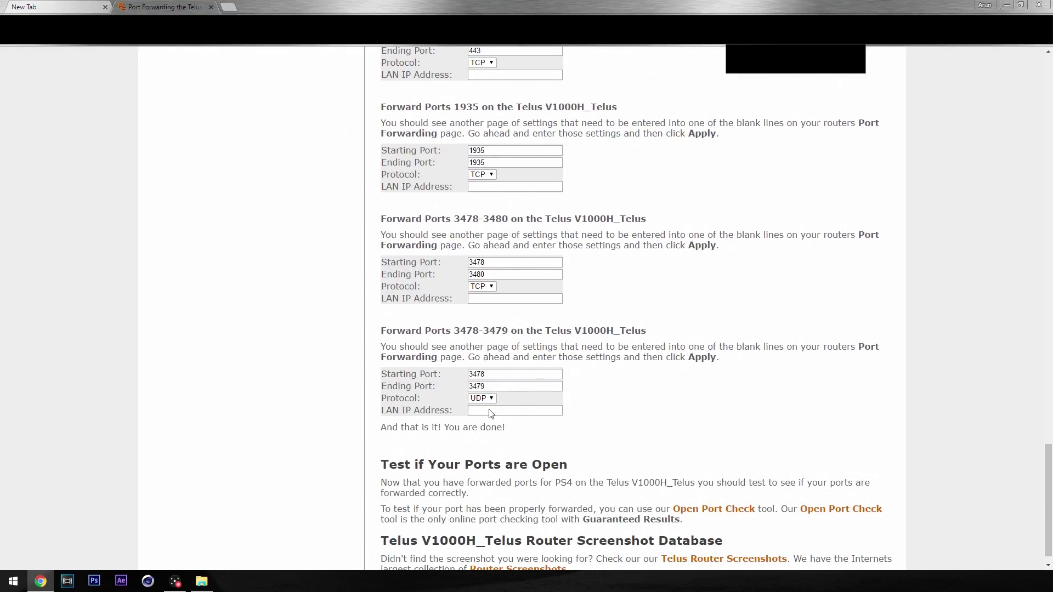
{"action": "scroll", "coordinate": [490, 410], "scroll_direction": "up", "scroll_amount": 3}
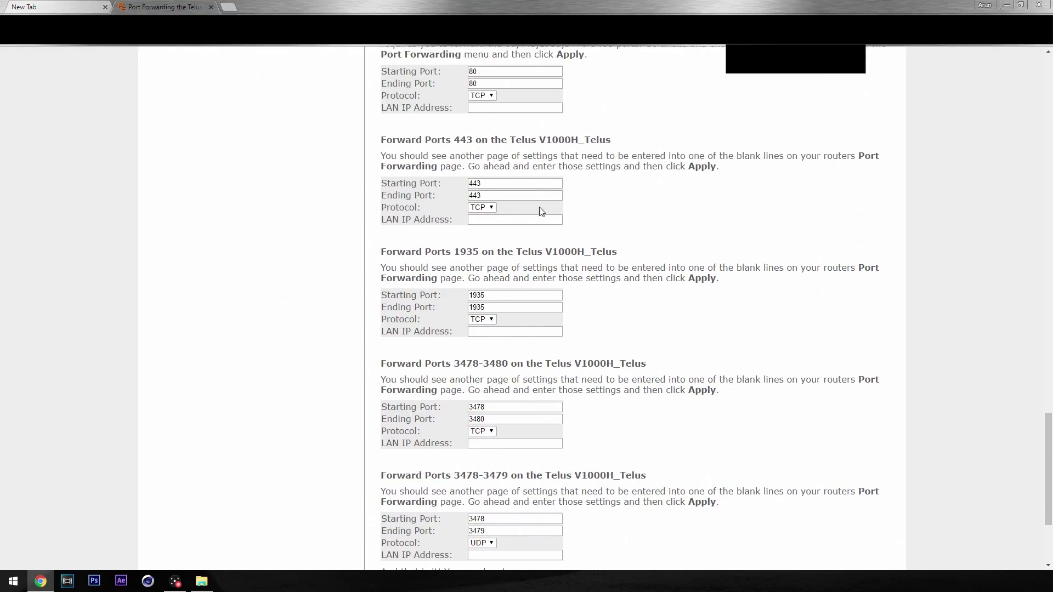
Open a new browser tab to reach the Telus V1000H router admin Home page.
{"action": "left_click", "coordinate": [80, 3]}
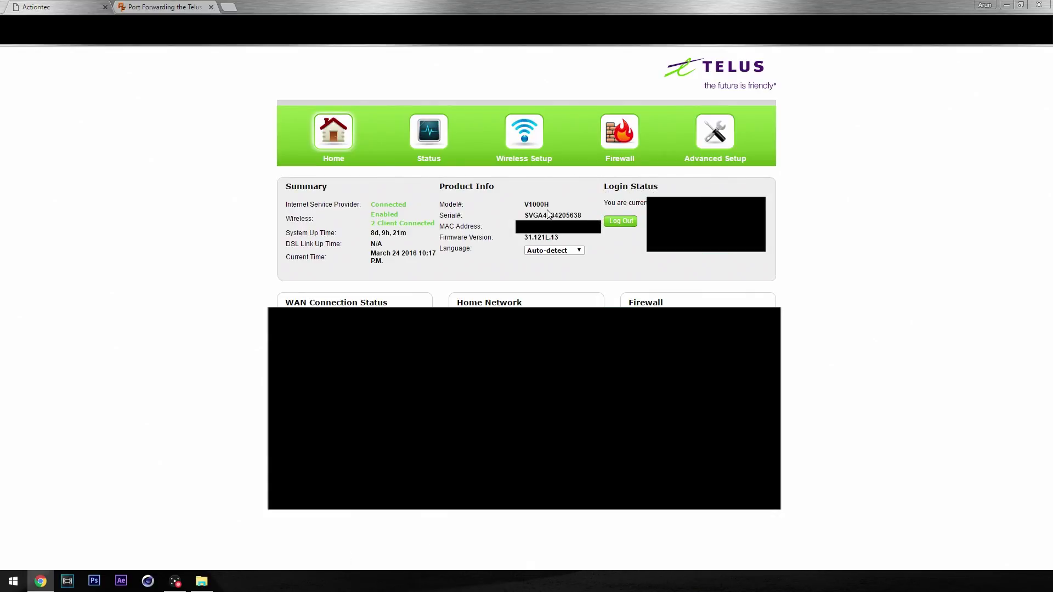
Open the router's Firewall > Port Forwarding form and compare it with the guide's port 80 step.
{"action": "left_click", "coordinate": [611, 137]}
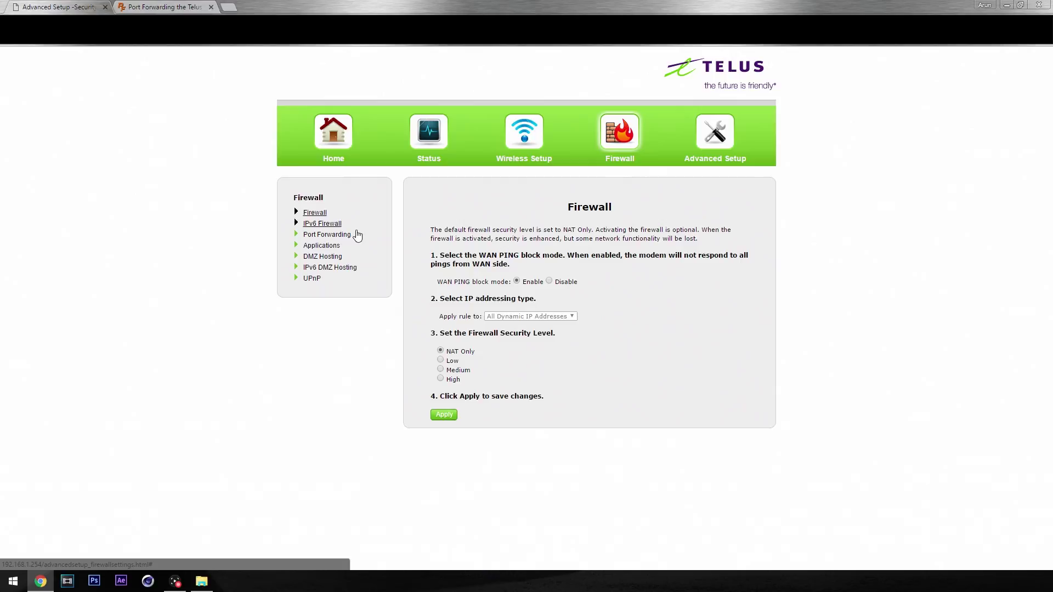
{"action": "left_click", "coordinate": [327, 235]}
{"action": "scroll", "coordinate": [560, 198], "scroll_direction": "down", "scroll_amount": 2}
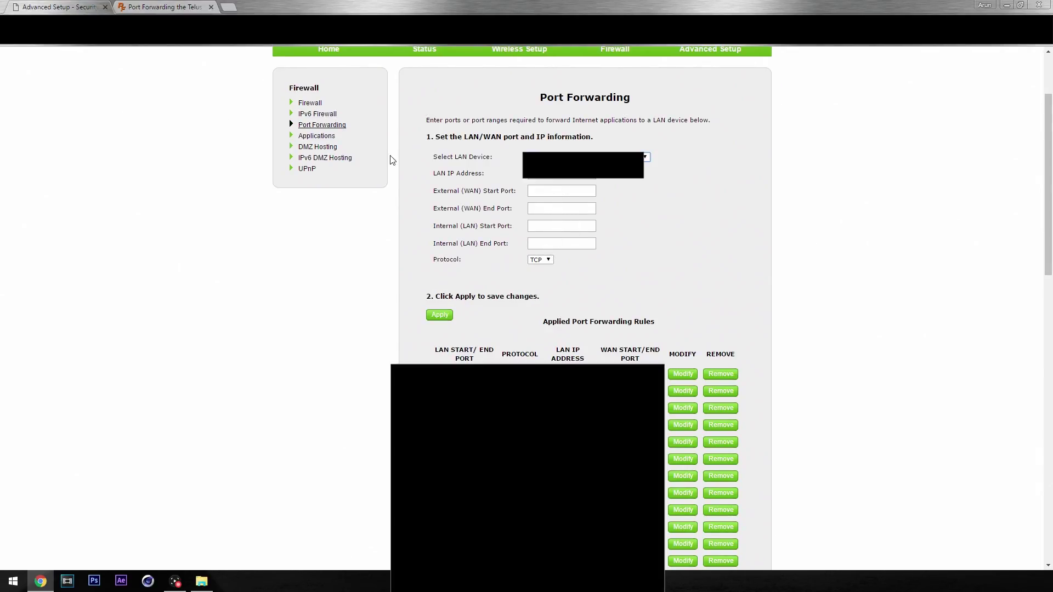
{"action": "left_click", "coordinate": [154, 5]}
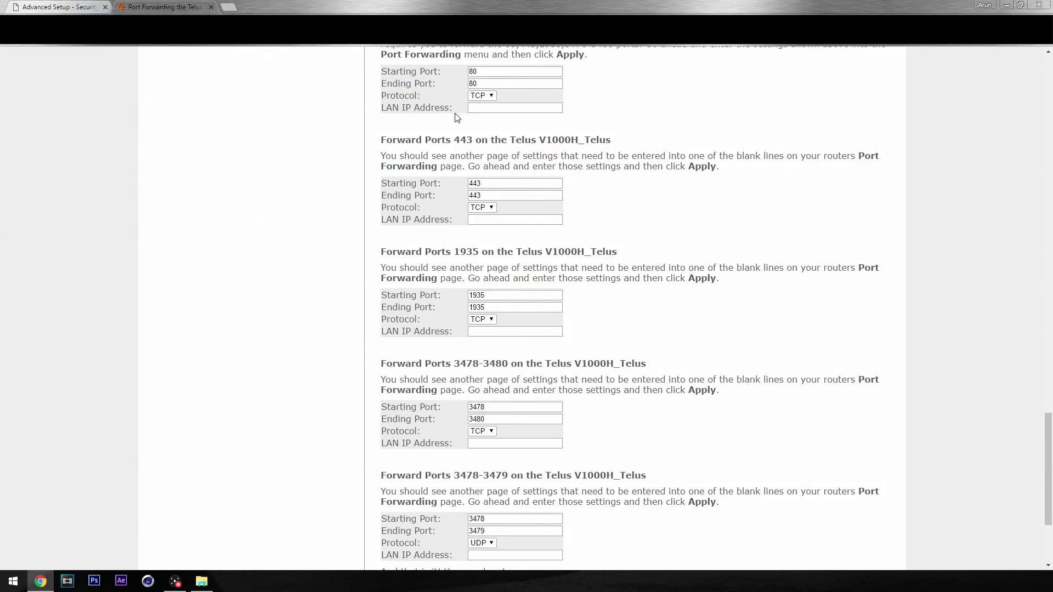
{"action": "left_click", "coordinate": [67, 5]}
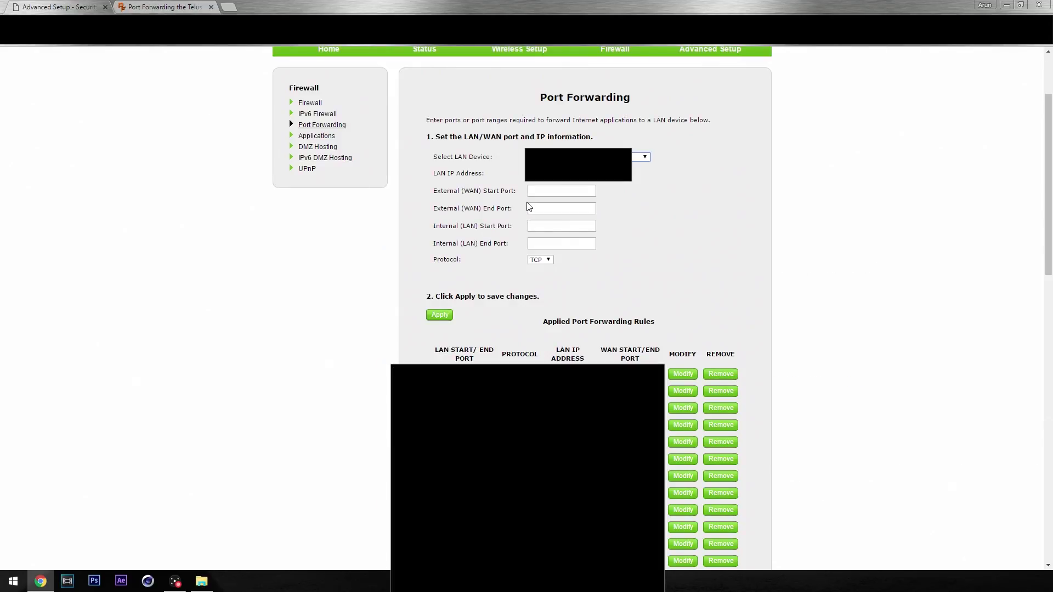
{"action": "left_click", "coordinate": [549, 194]}
{"action": "left_click", "coordinate": [567, 224]}
{"action": "left_click", "coordinate": [190, 8]}
{"action": "scroll", "coordinate": [688, 157], "scroll_direction": "up", "scroll_amount": 7}
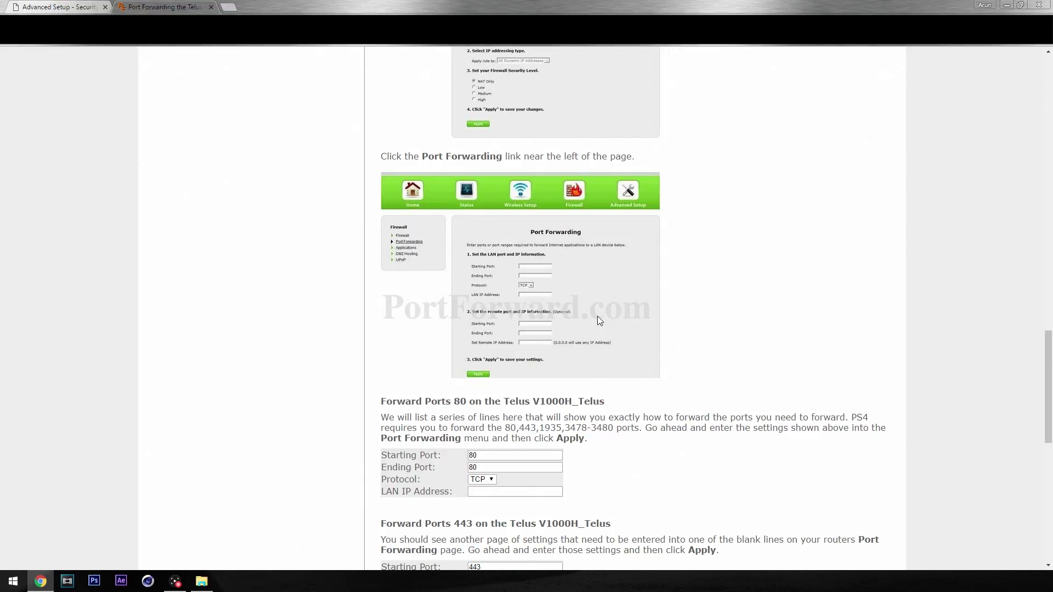
Enter 80 in the external and internal port fields with protocol TCP and apply the rule.
{"action": "scroll", "coordinate": [598, 317], "scroll_direction": "down", "scroll_amount": 3}
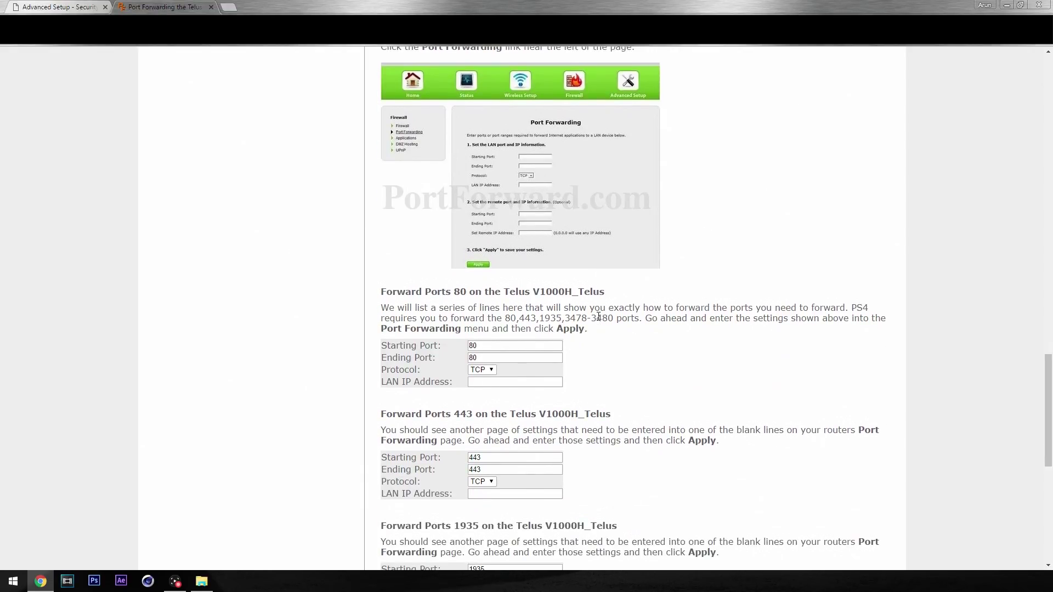
{"action": "left_click", "coordinate": [88, 6]}
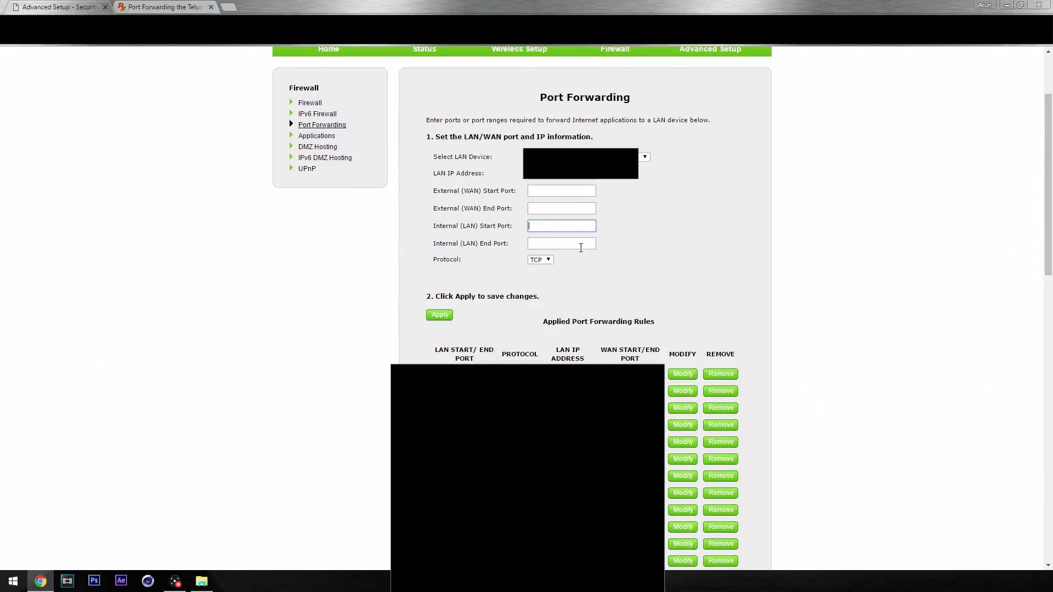
{"action": "left_click", "coordinate": [570, 191]}
{"action": "type", "text": "80"}
{"action": "key", "text": "Tab"}
{"action": "type", "text": "80"}
{"action": "key", "text": "Tab"}
{"action": "key", "text": "Tab"}
{"action": "type", "text": "80"}
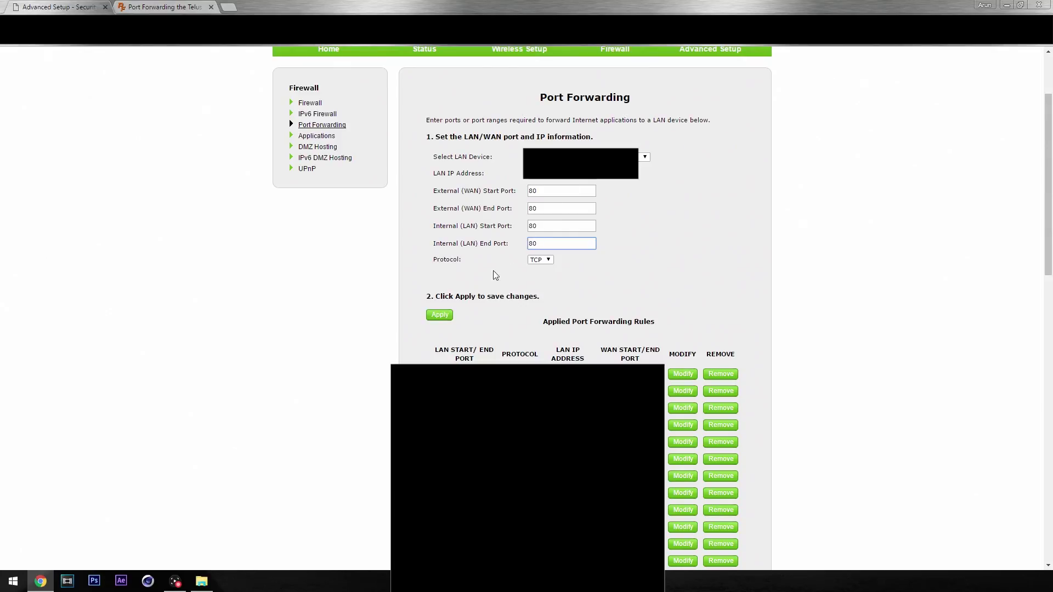
{"action": "left_click", "coordinate": [447, 320]}
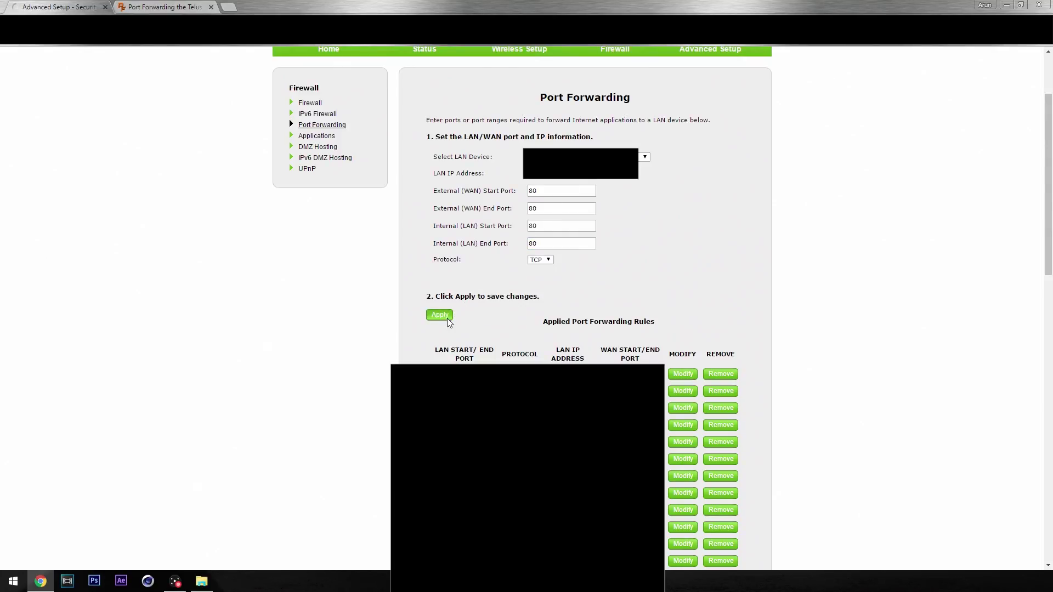
Check the guide, then enter 443 into the router's port fields for the next TCP rule.
{"action": "left_click", "coordinate": [162, 6]}
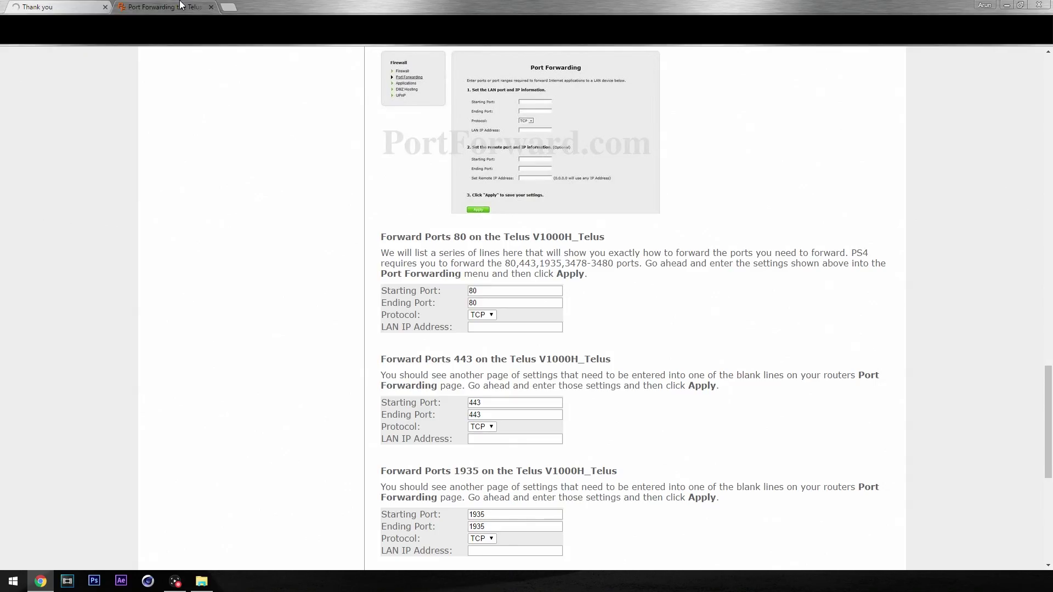
{"action": "scroll", "coordinate": [601, 302], "scroll_direction": "down", "scroll_amount": 5}
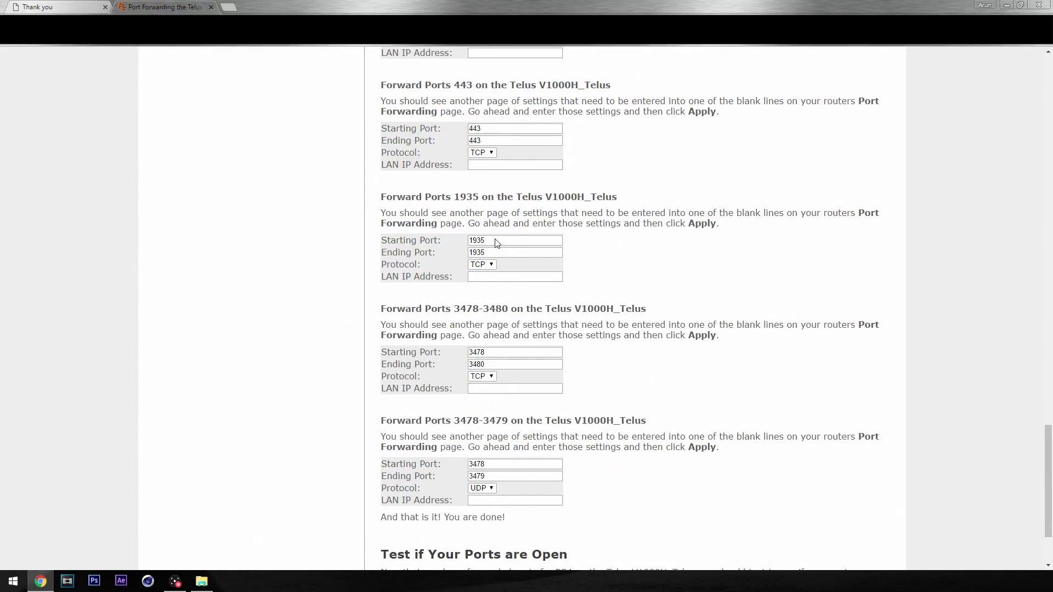
{"action": "left_click", "coordinate": [91, 10]}
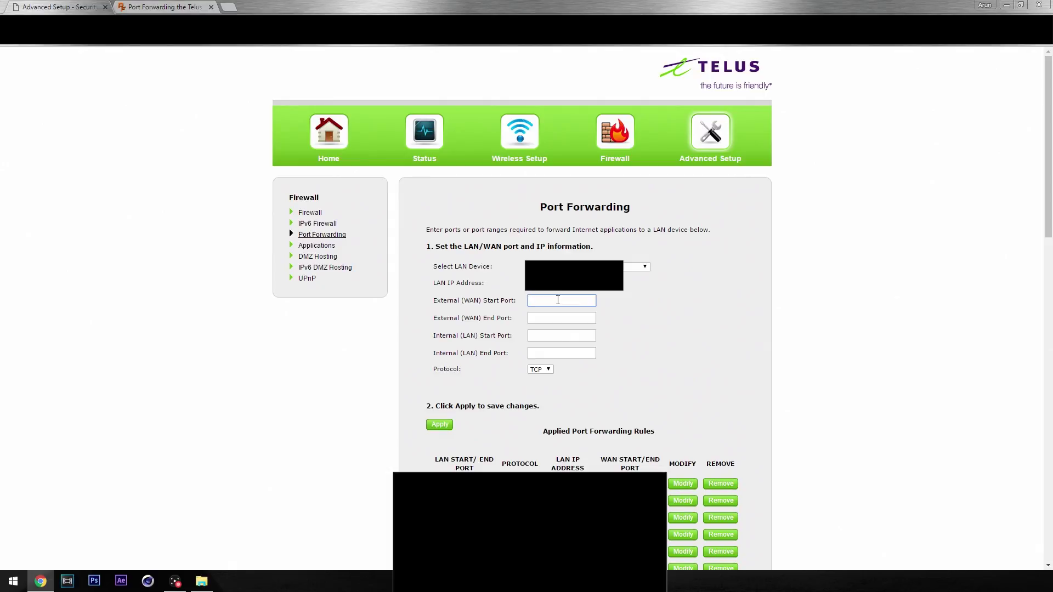
{"action": "key", "text": "Tab"}
{"action": "type", "text": "443"}
{"action": "key", "text": "Tab"}
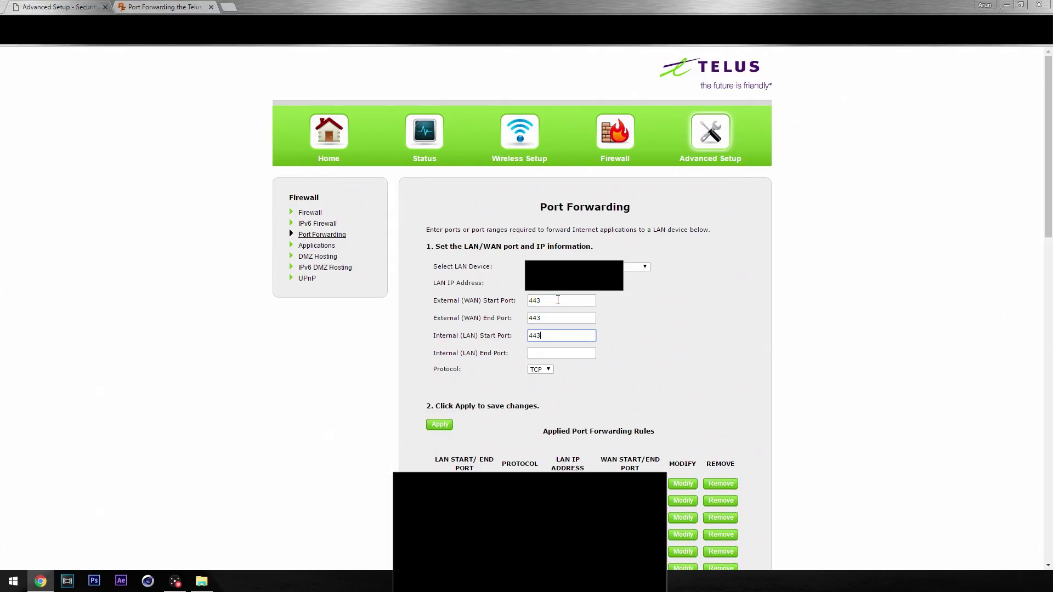
{"action": "key", "text": "Tab"}
{"action": "type", "text": "44"}
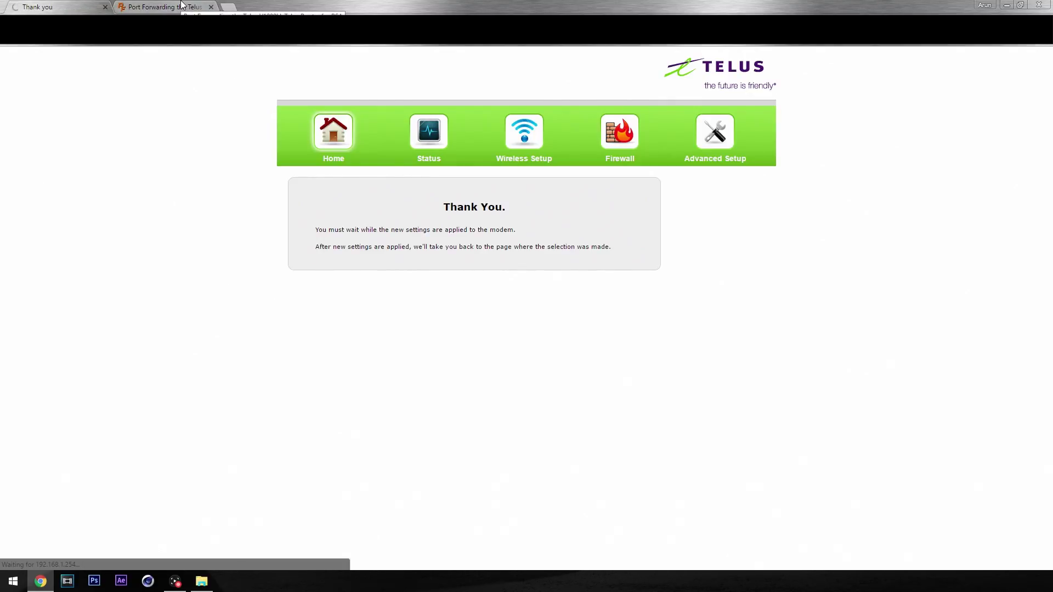
Check the guide again, then enter 1935 in the port fields and apply the TCP rule.
{"action": "left_click", "coordinate": [183, 6]}
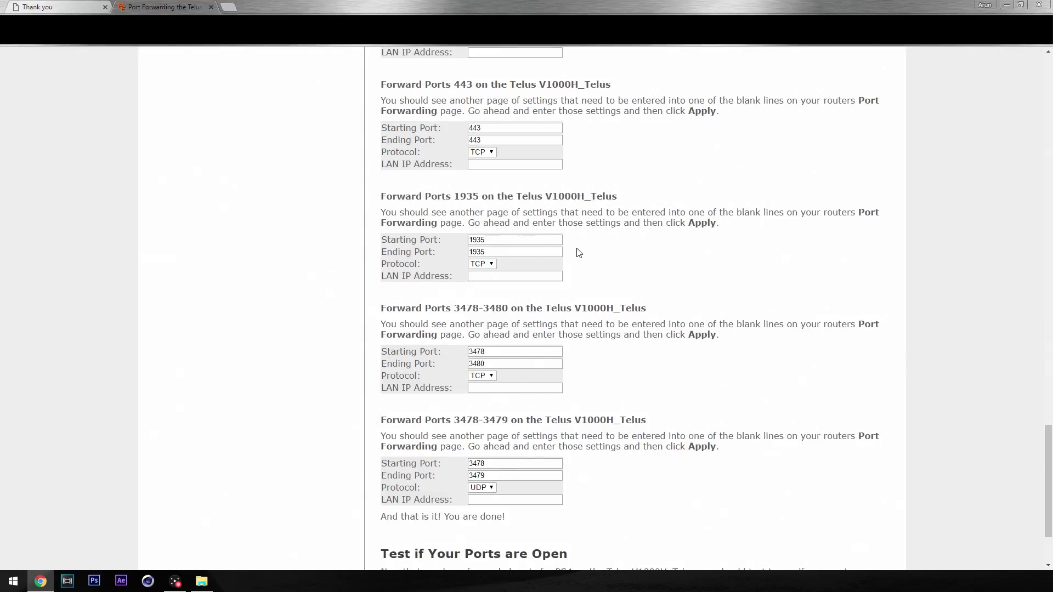
{"action": "scroll", "coordinate": [579, 253], "scroll_direction": "down", "scroll_amount": 2}
{"action": "scroll", "coordinate": [578, 251], "scroll_direction": "up", "scroll_amount": 3}
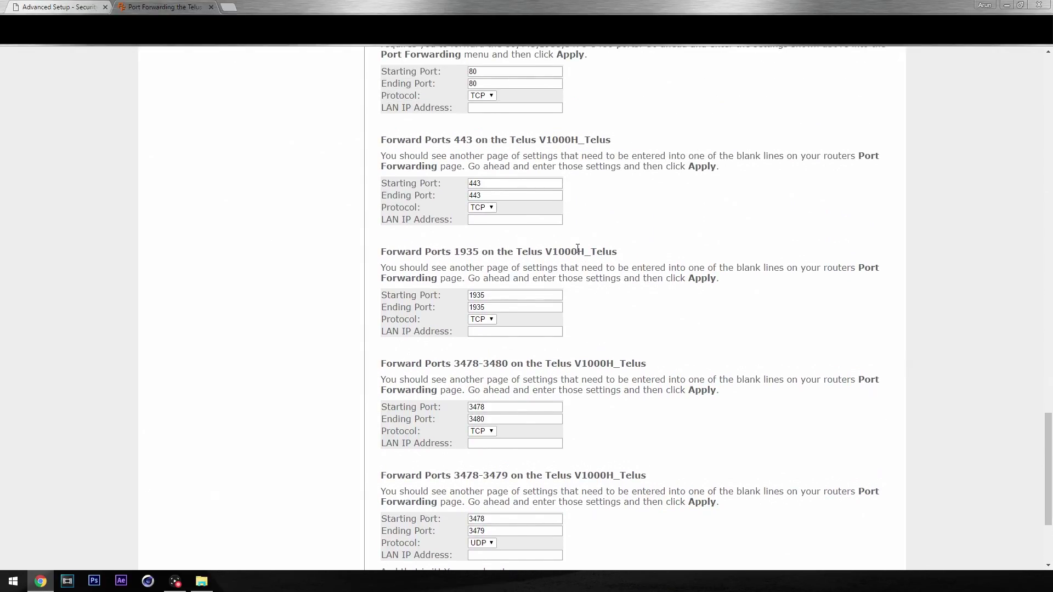
{"action": "scroll", "coordinate": [578, 248], "scroll_direction": "down", "scroll_amount": 3}
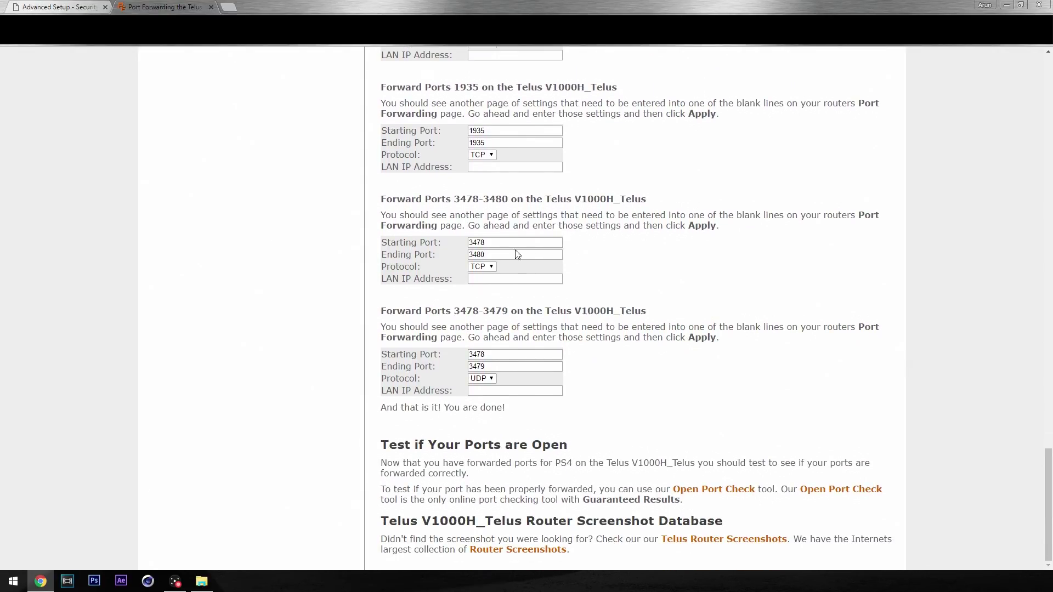
{"action": "left_click", "coordinate": [60, 6]}
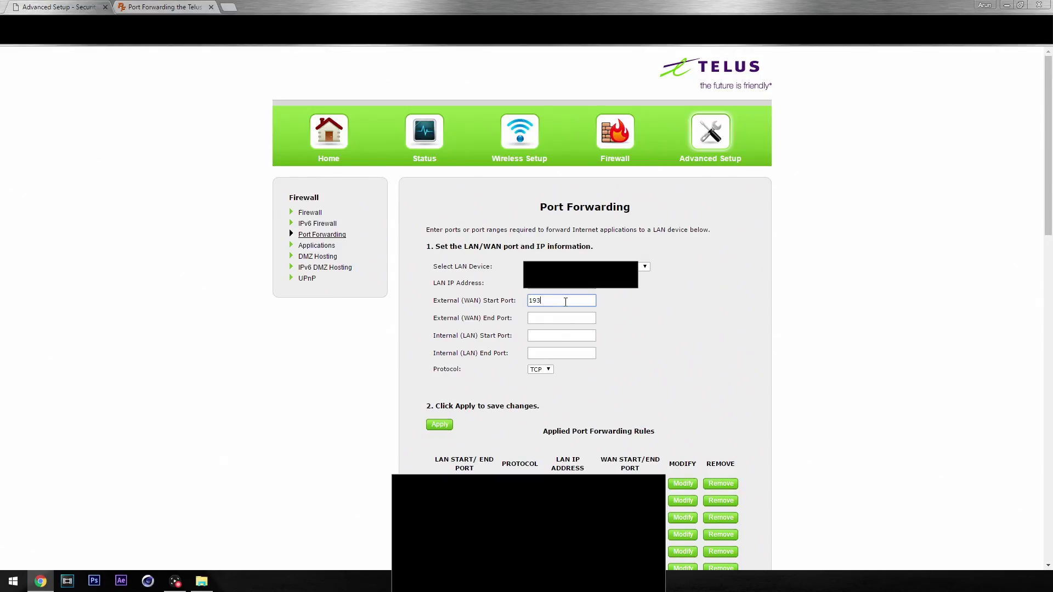
{"action": "key", "text": "Tab"}
{"action": "type", "text": "193"}
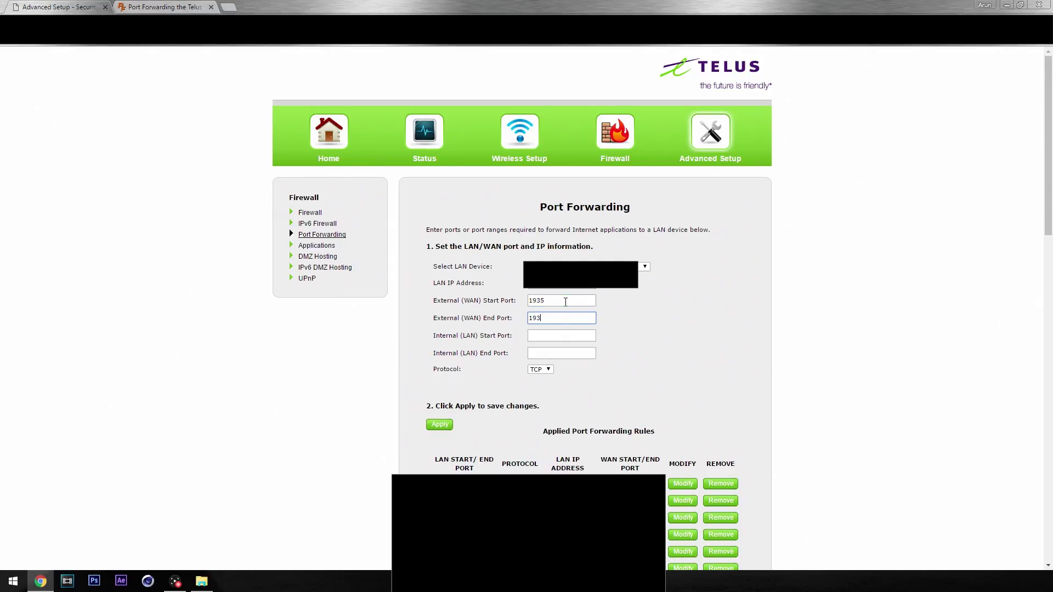
{"action": "type", "text": "5"}
{"action": "key", "text": "Tab"}
{"action": "type", "text": "1"}
{"action": "key", "text": "Tab"}
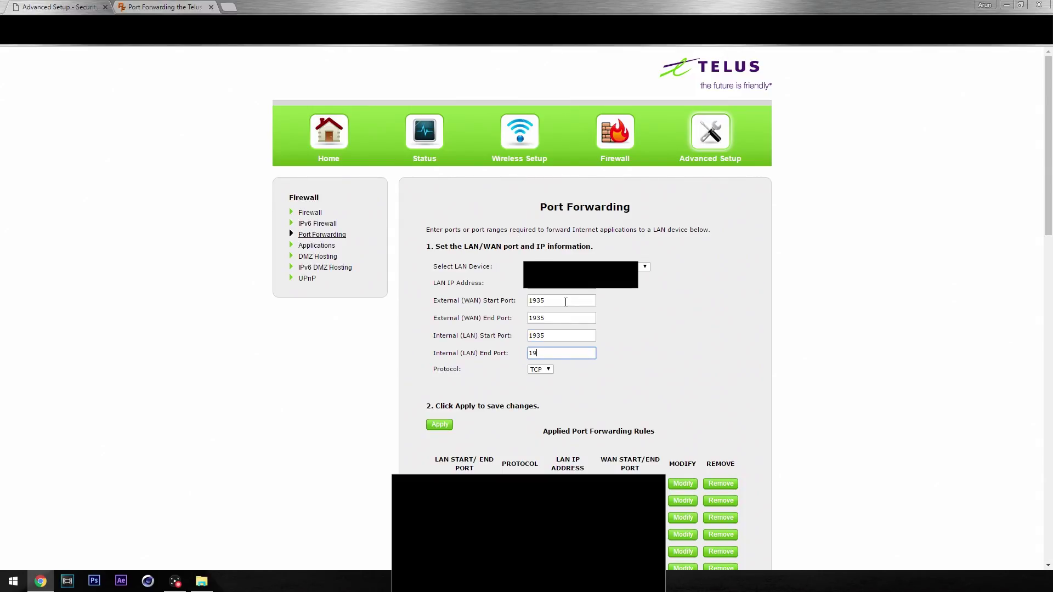
{"action": "left_click", "coordinate": [432, 426]}
Add and apply a TCP forwarding rule for external and internal ports 3478-3480.
{"action": "left_click", "coordinate": [555, 302]}
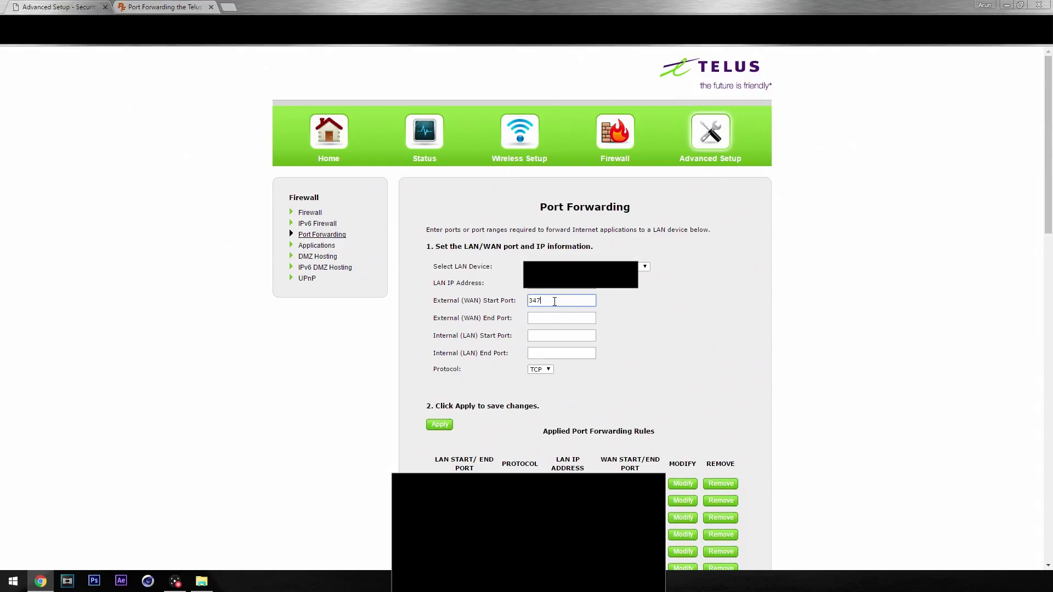
{"action": "key", "text": "Tab"}
{"action": "type", "text": "3480"}
{"action": "key", "text": "Tab"}
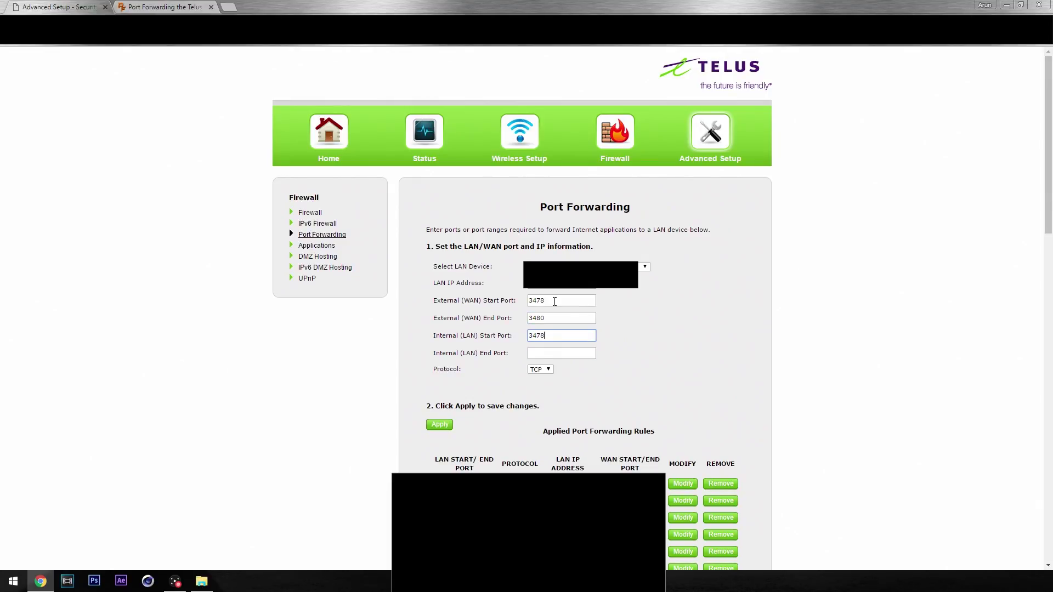
{"action": "key", "text": "Tab"}
{"action": "type", "text": "3"}
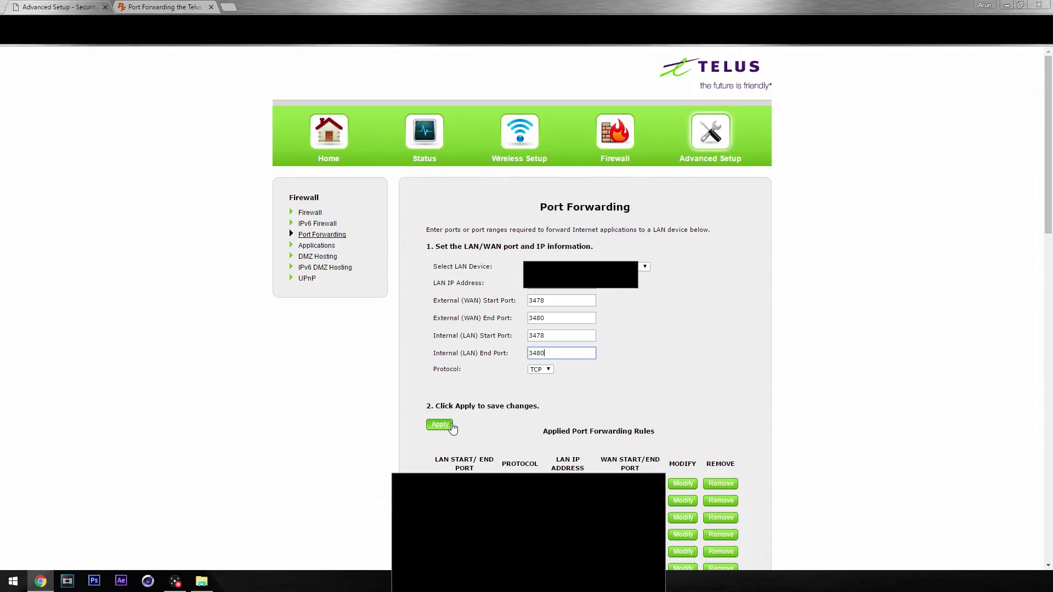
{"action": "left_click", "coordinate": [440, 425]}
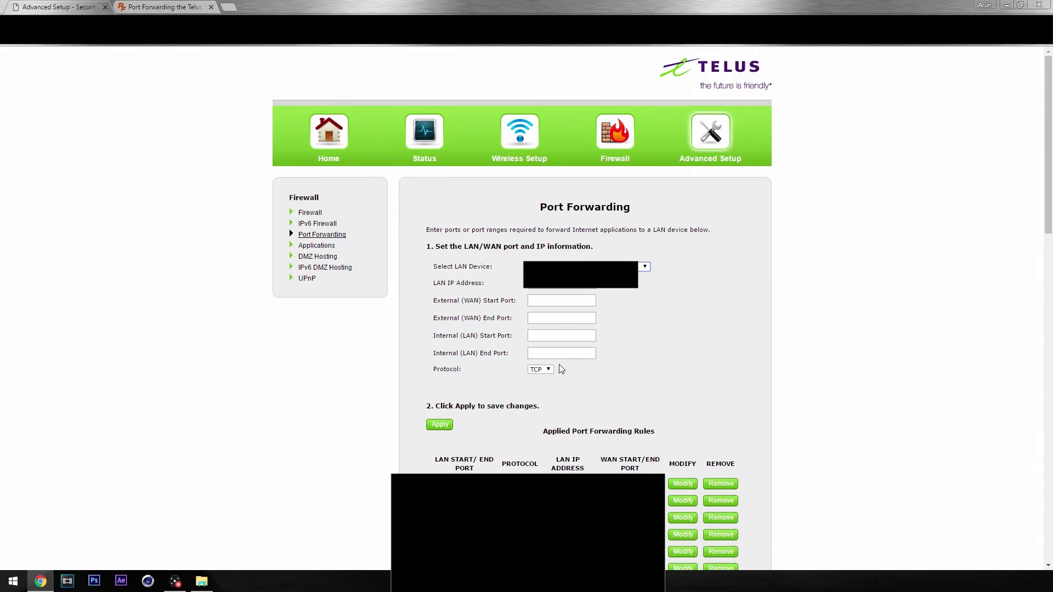
Set the next rule's protocol to UDP and check the guide for the last rule.
{"action": "left_click", "coordinate": [548, 370]}
{"action": "left_click", "coordinate": [547, 387]}
{"action": "left_click", "coordinate": [192, 6]}
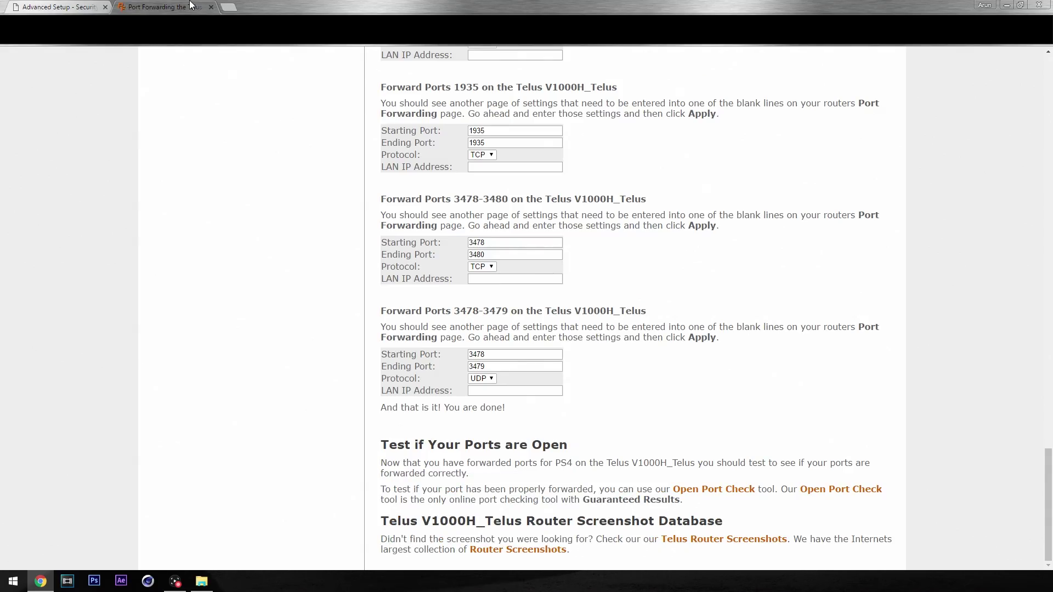
Apply a UDP forwarding rule for ports 3478-3479, then highlight the applied rules list.
{"action": "left_click", "coordinate": [76, 7]}
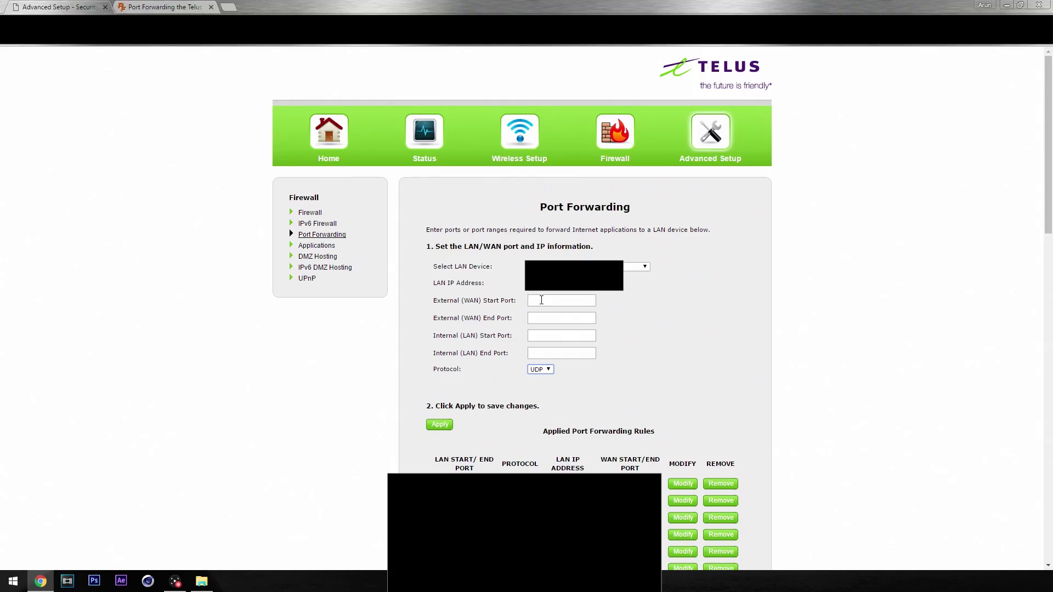
{"action": "left_click", "coordinate": [541, 300]}
{"action": "key", "text": "Tab"}
{"action": "key", "text": "Tab"}
{"action": "type", "text": "3478"}
{"action": "key", "text": "Tab"}
{"action": "type", "text": "3"}
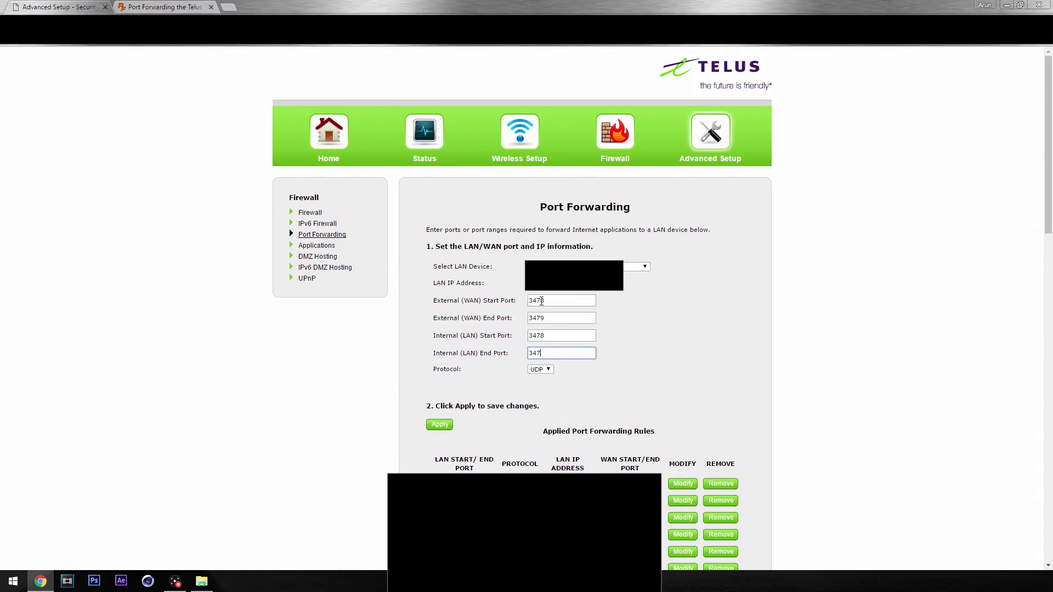
{"action": "left_click", "coordinate": [440, 425]}
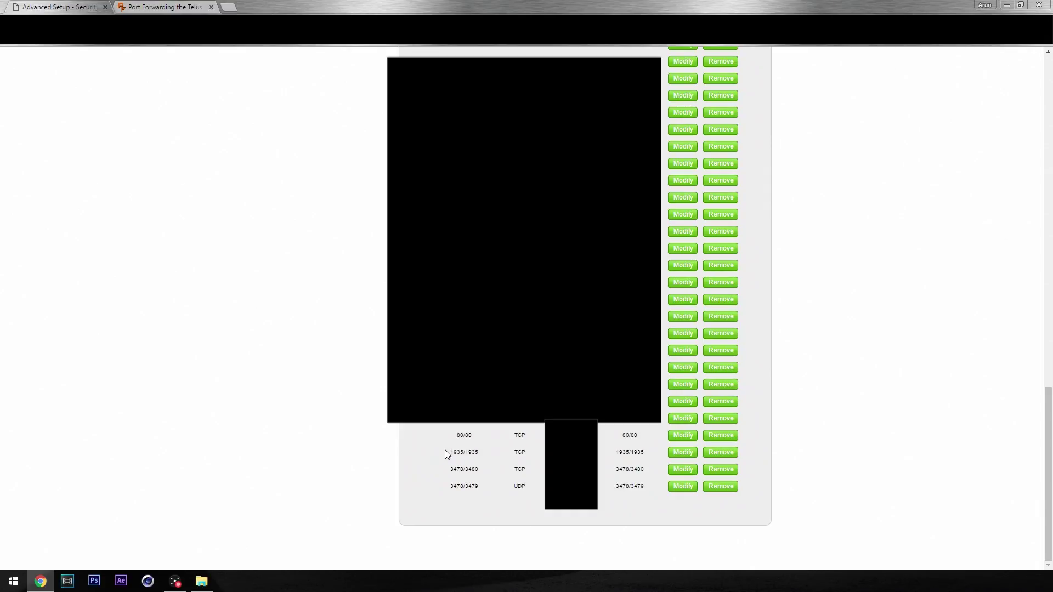
{"action": "left_click_drag", "start_coordinate": [446, 452], "coordinate": [427, 501]}
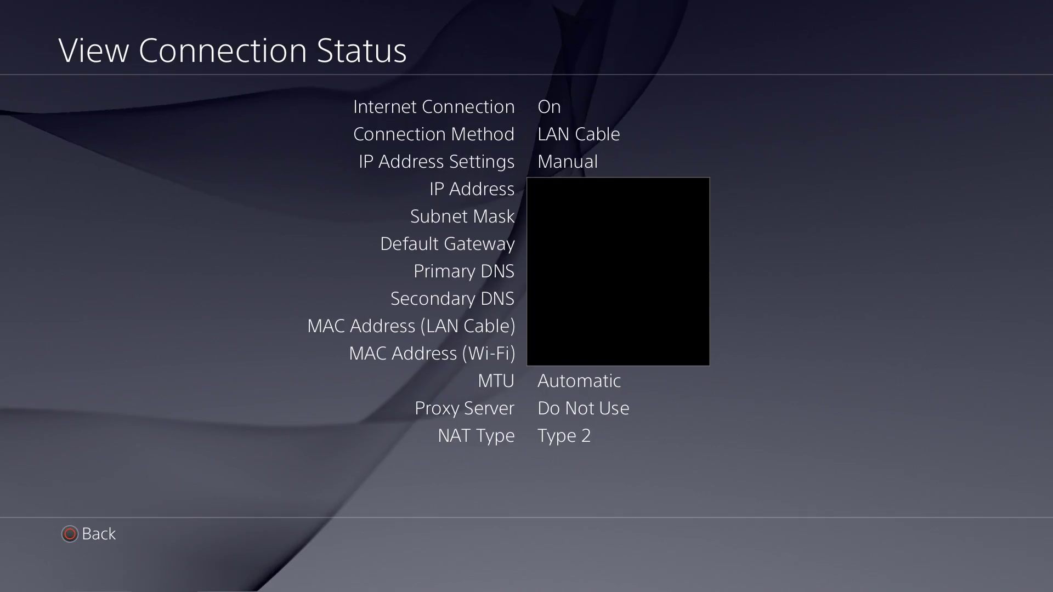